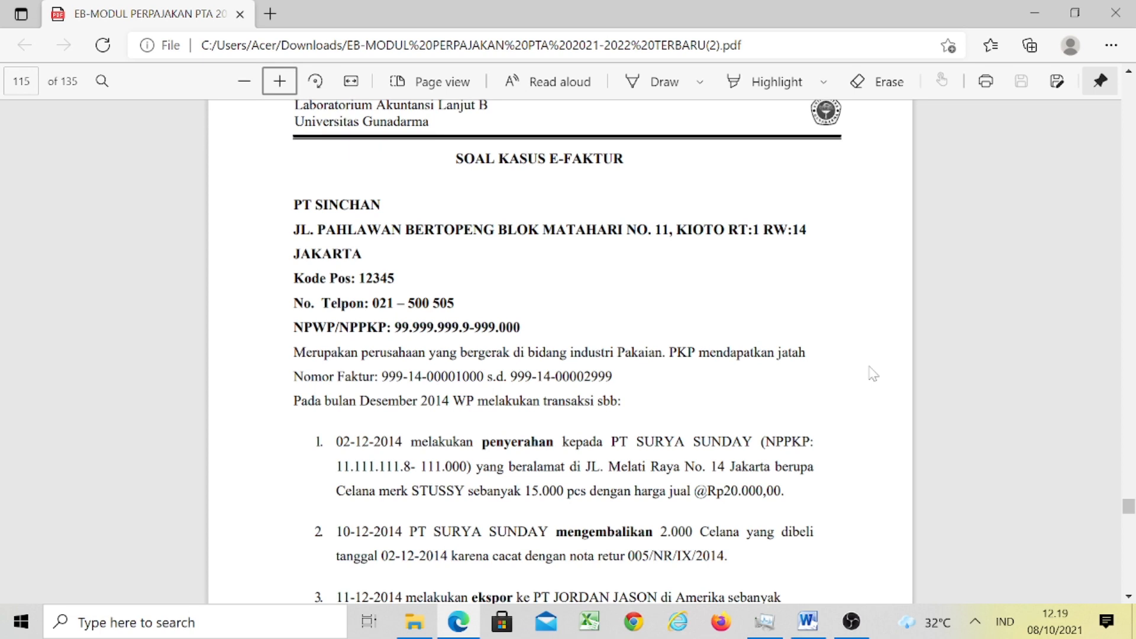
# - Read the first transaction in the PDF case, switch to Word, and fill item 1 with Tanggal Faktur 2-12-2014 and the line "Pajak Keluaran (PK)"
pyautogui.scroll(-1, 873, 374)
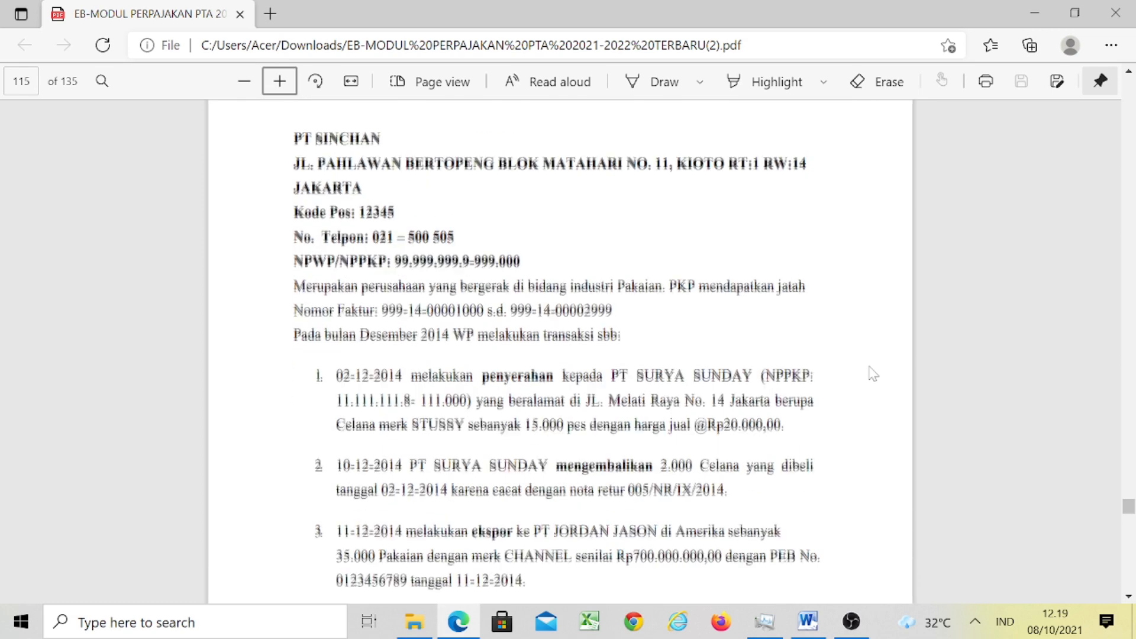
pyautogui.scroll(1, 873, 373)
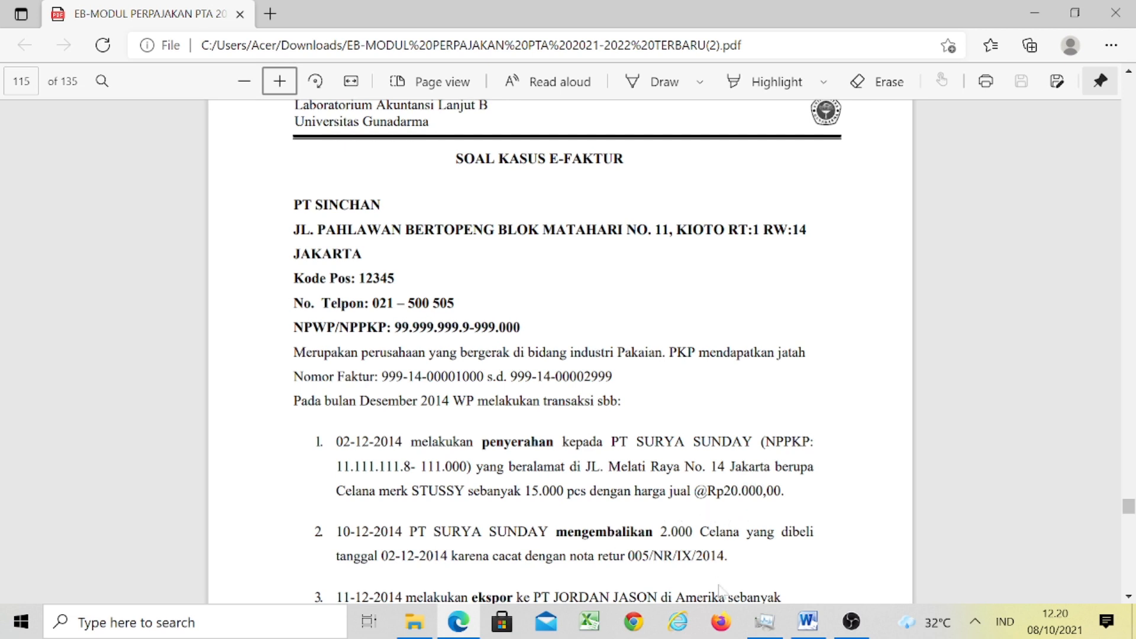
pyautogui.click(807, 621)
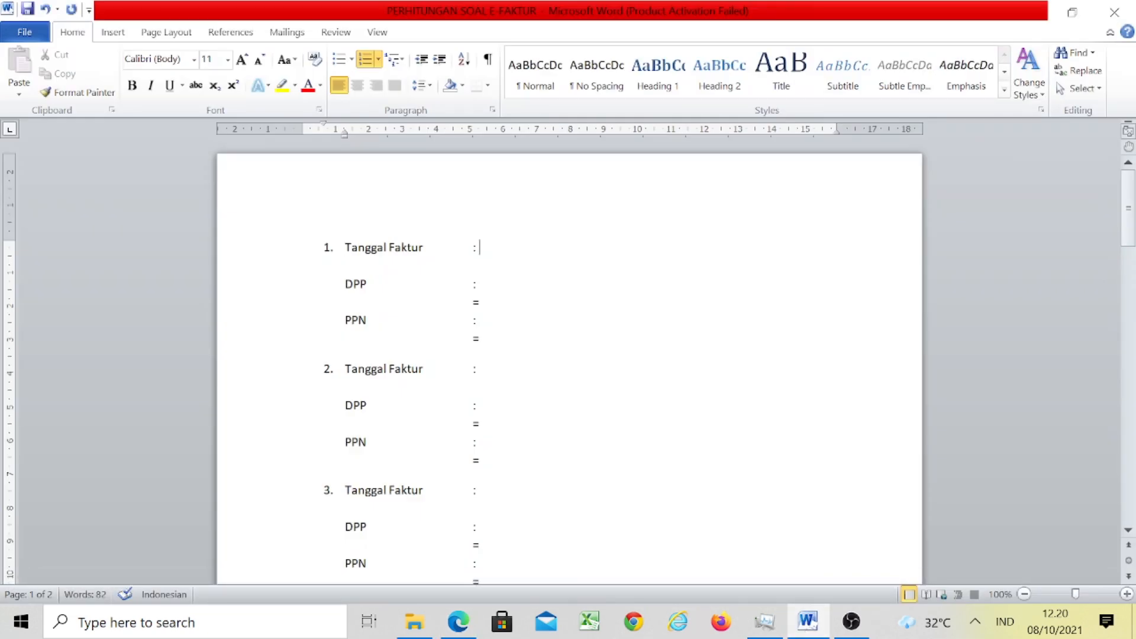
pyautogui.write('2-12-2014')
pyautogui.click(345, 266)
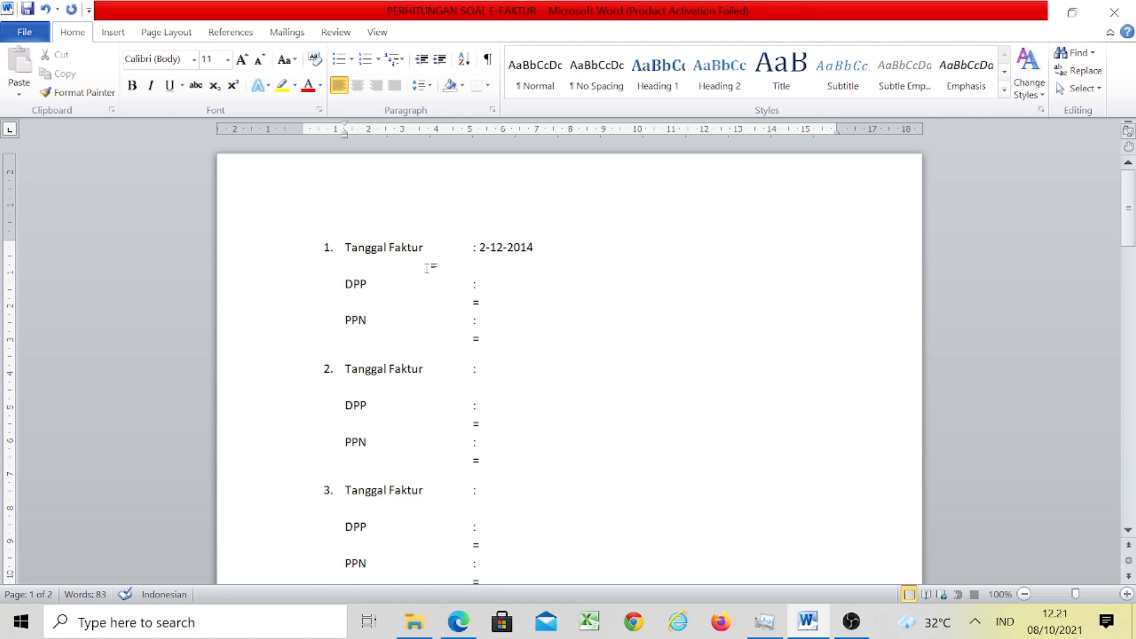
pyautogui.write('Pajak Kelur')
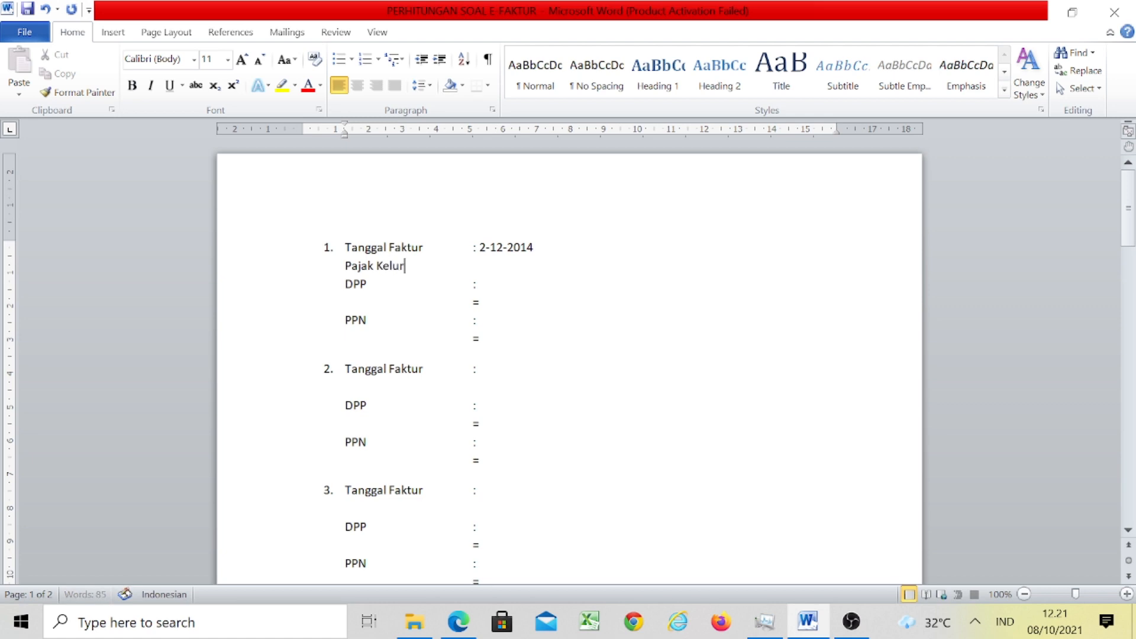
pyautogui.write('aran (')
pyautogui.write('PK')
pyautogui.write(')')
# - Enter item 1's DPP calculation as 15.000 x 20.000 = 300.000.000
pyautogui.write('15.0')
pyautogui.write('00 x')
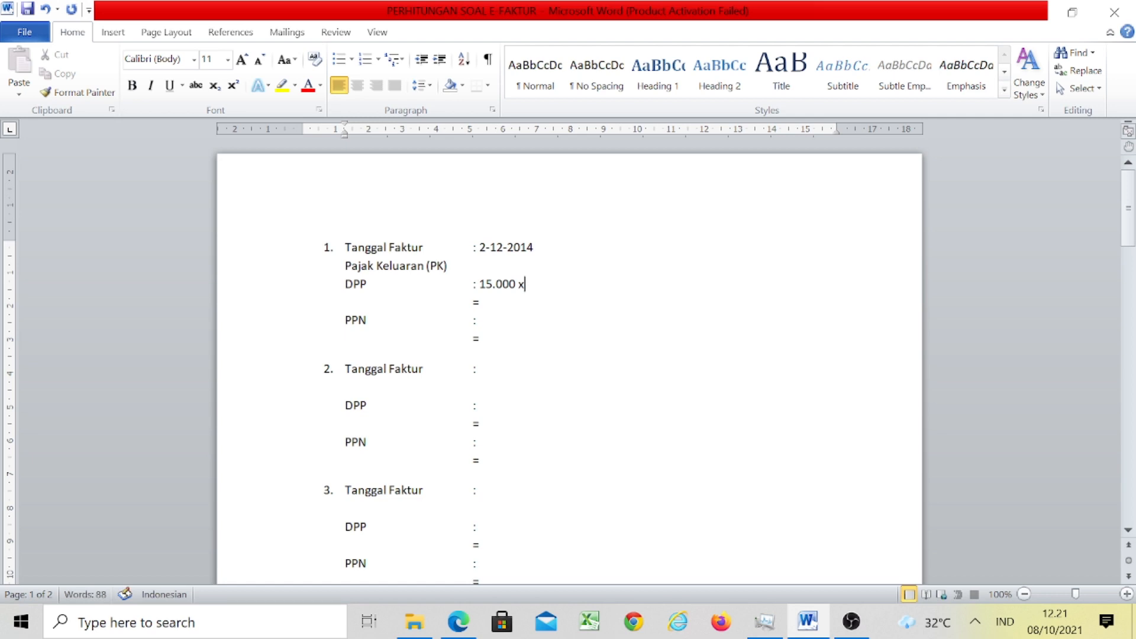
pyautogui.write(' 20.000')
pyautogui.click(480, 302)
pyautogui.write('300.000.000')
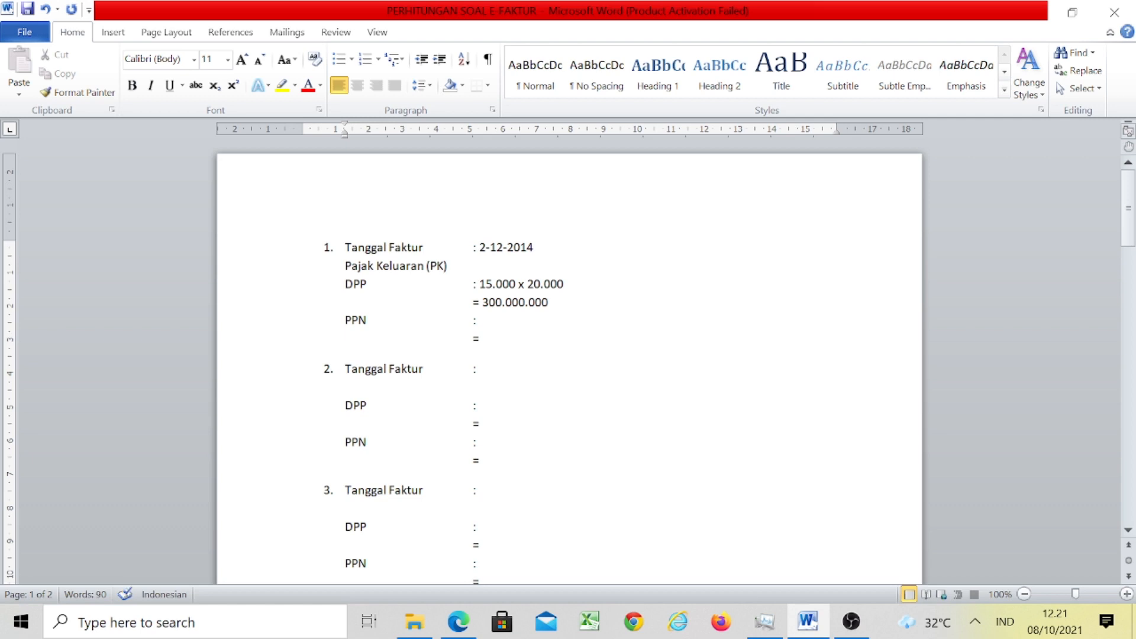
# - Enter item 1's PPN calculation as 10% x 300.000.000 = 30.000.000
pyautogui.click(477, 320)
pyautogui.write('10% x 300.000.000')
pyautogui.click(543, 340)
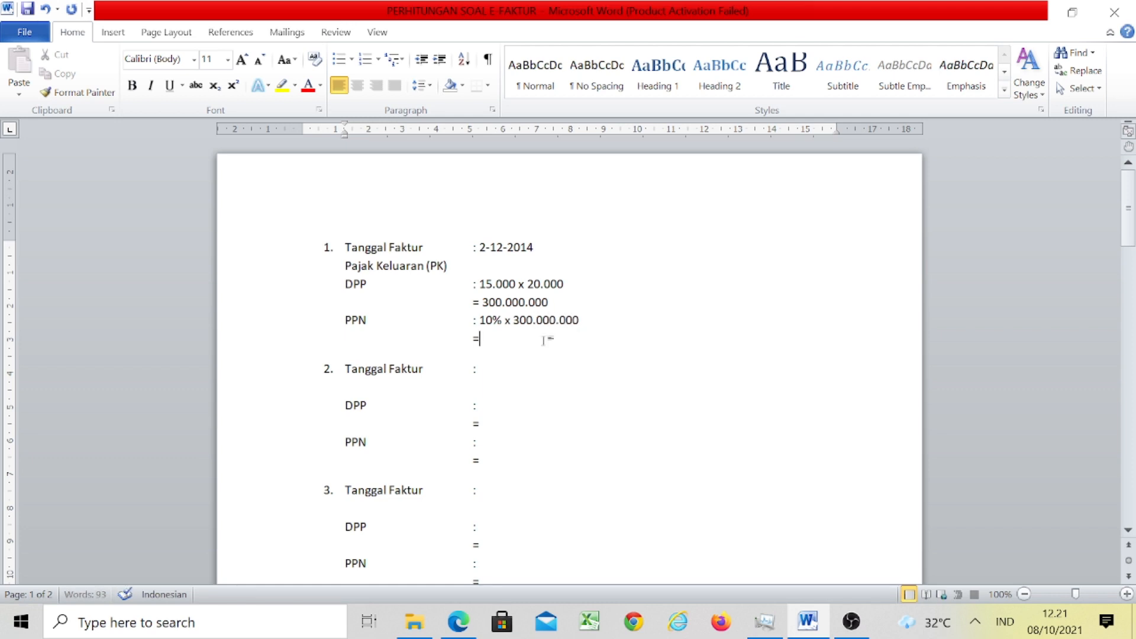
pyautogui.write('30.000.000')
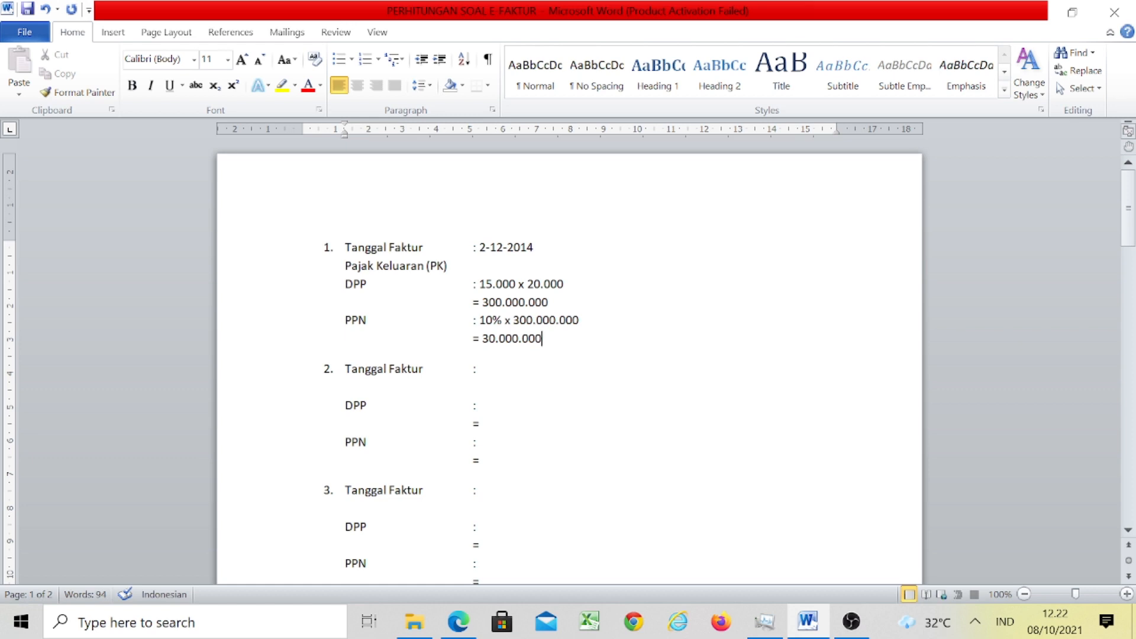
# - Check the returned-goods transaction of 10-12-2014 in the Edge PDF, and save the calculation document back in Word
pyautogui.click(470, 628)
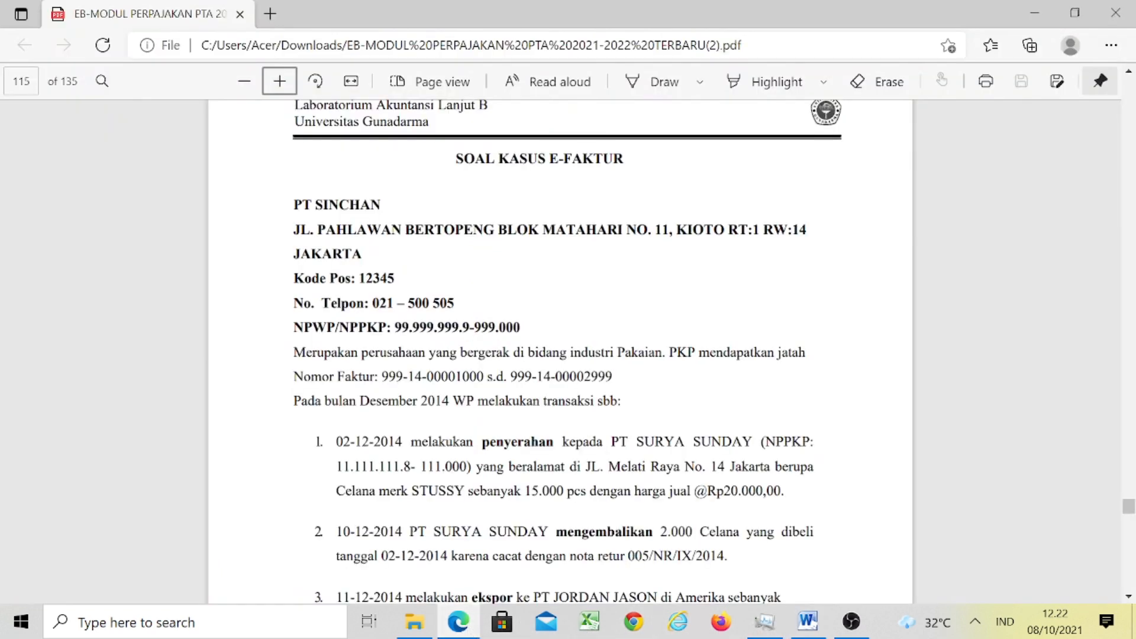
pyautogui.press('Left')
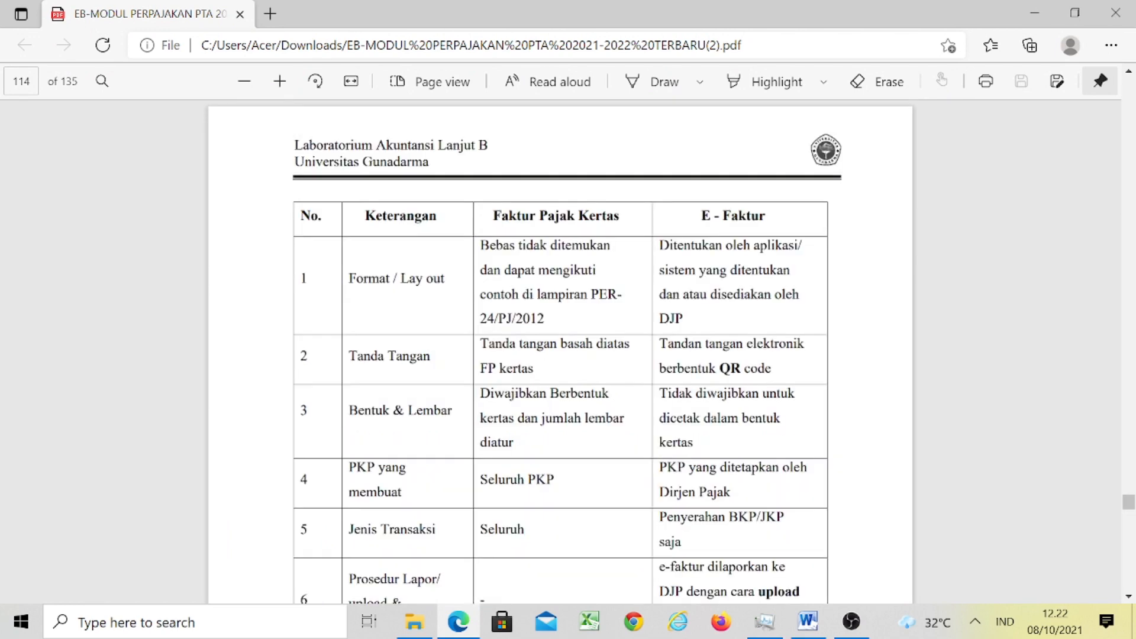
pyautogui.press('Right')
pyautogui.scroll(-5, 561, 352)
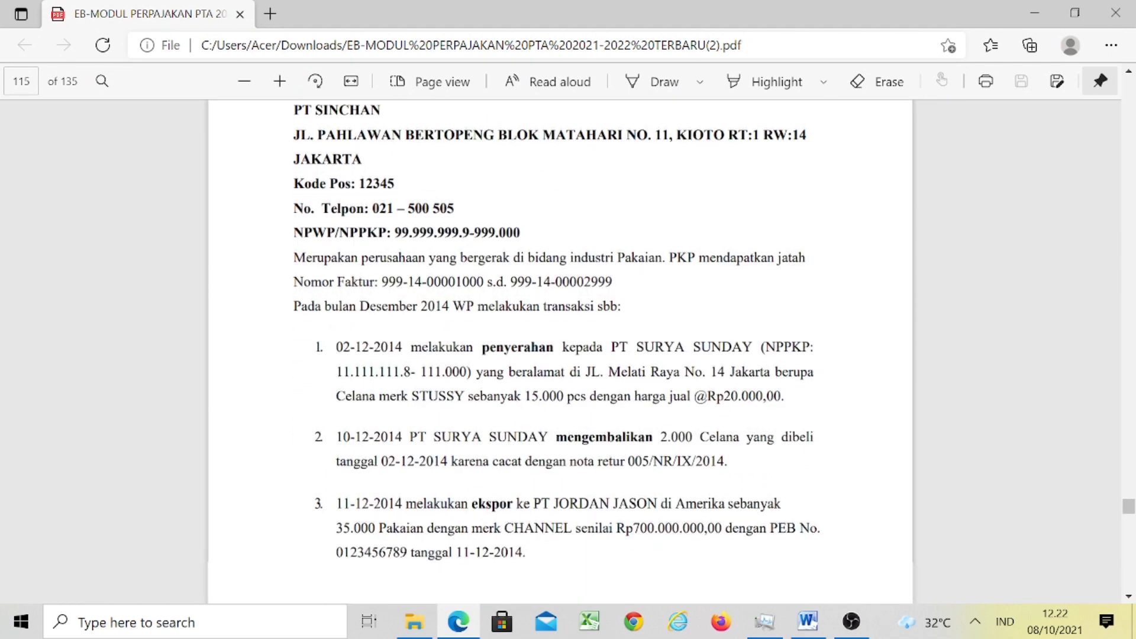
pyautogui.scroll(-1, 561, 352)
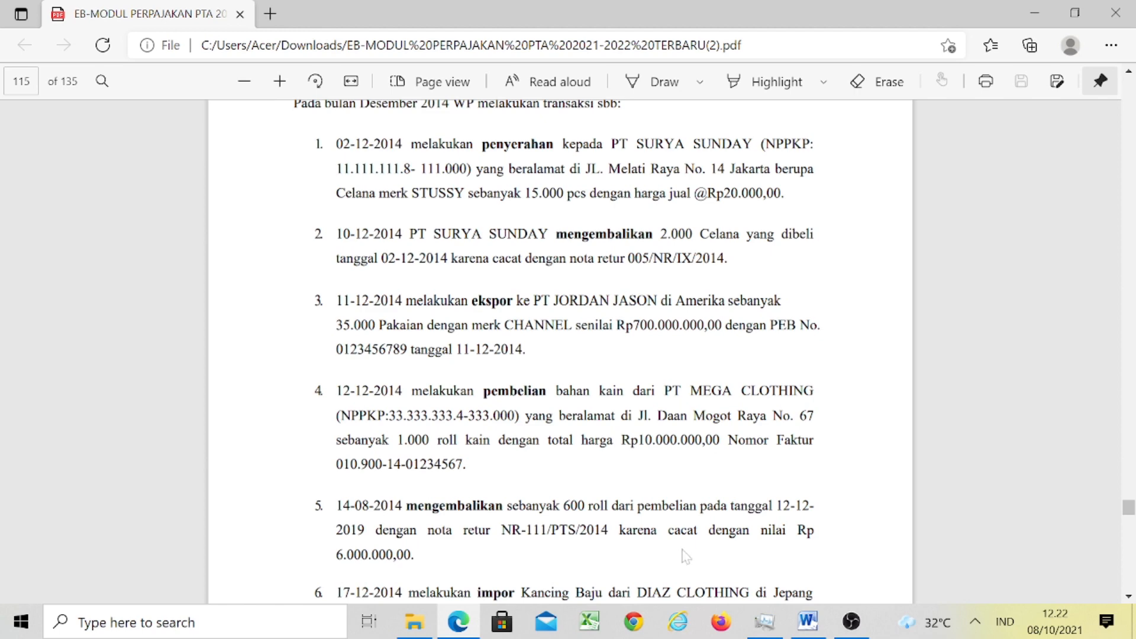
pyautogui.click(808, 621)
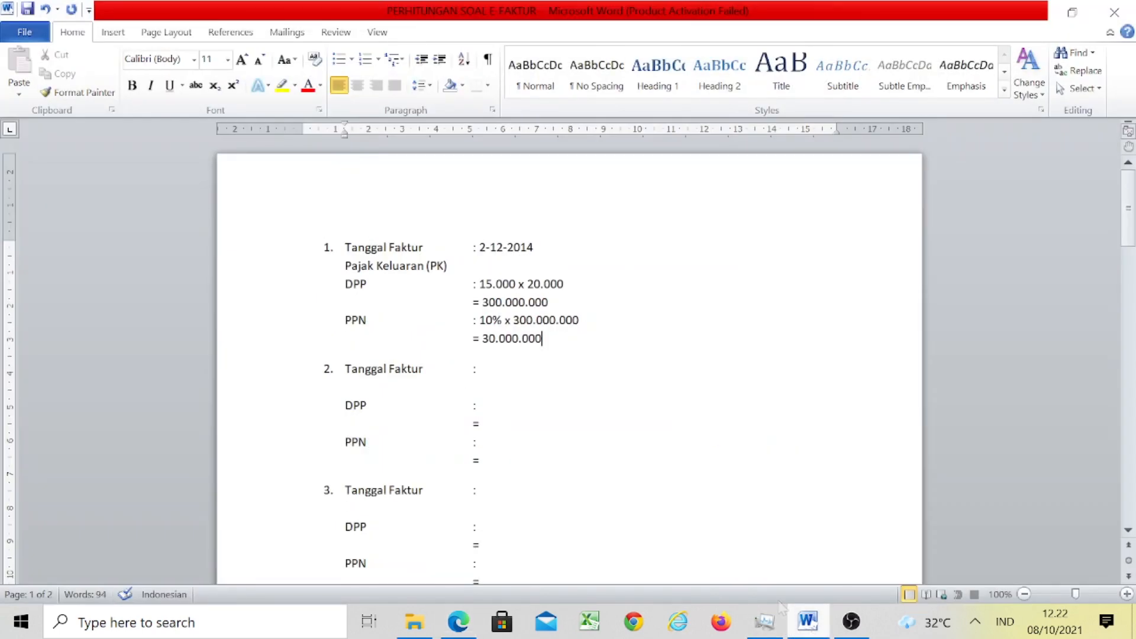
pyautogui.hotkey('ctrl', 's')
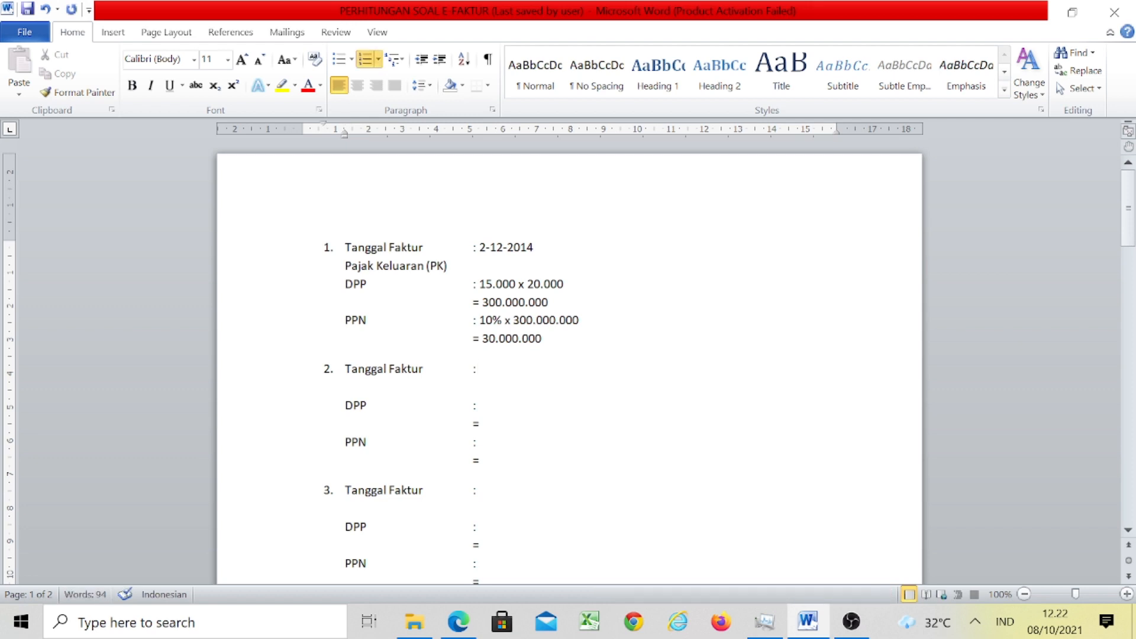
# - Fill item 2 with Tanggal Faktur 10-12-2014 and the line "Pajak Keluaran Retur (PK Retur)"
pyautogui.write('10-12-2014')
pyautogui.press('Down')
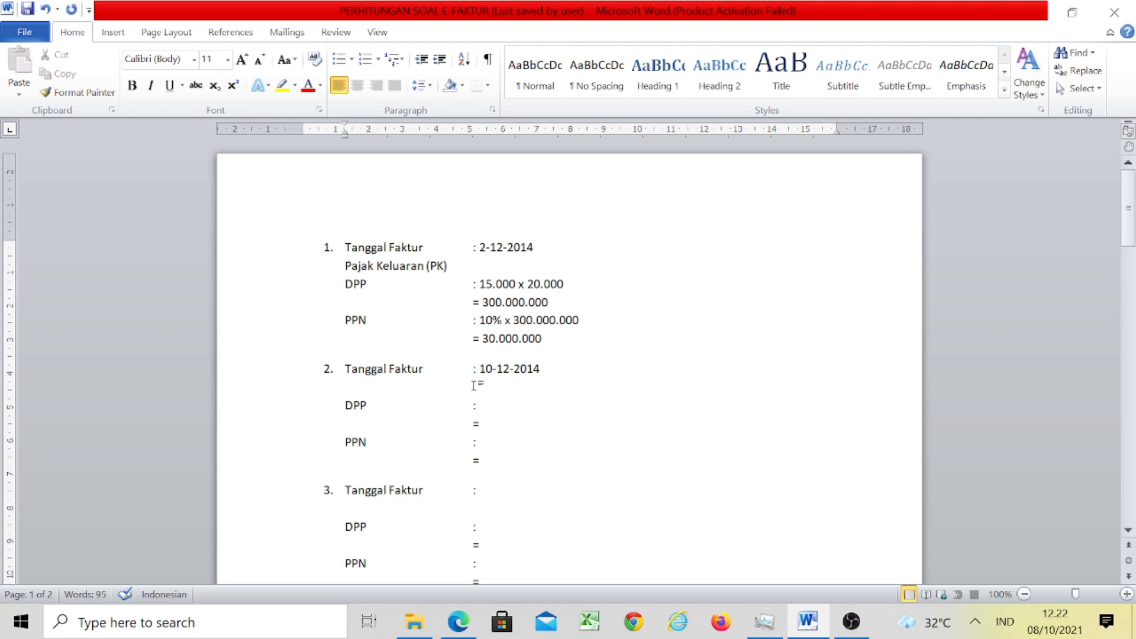
pyautogui.write('Pa')
pyautogui.write('jak Keluaran Retu')
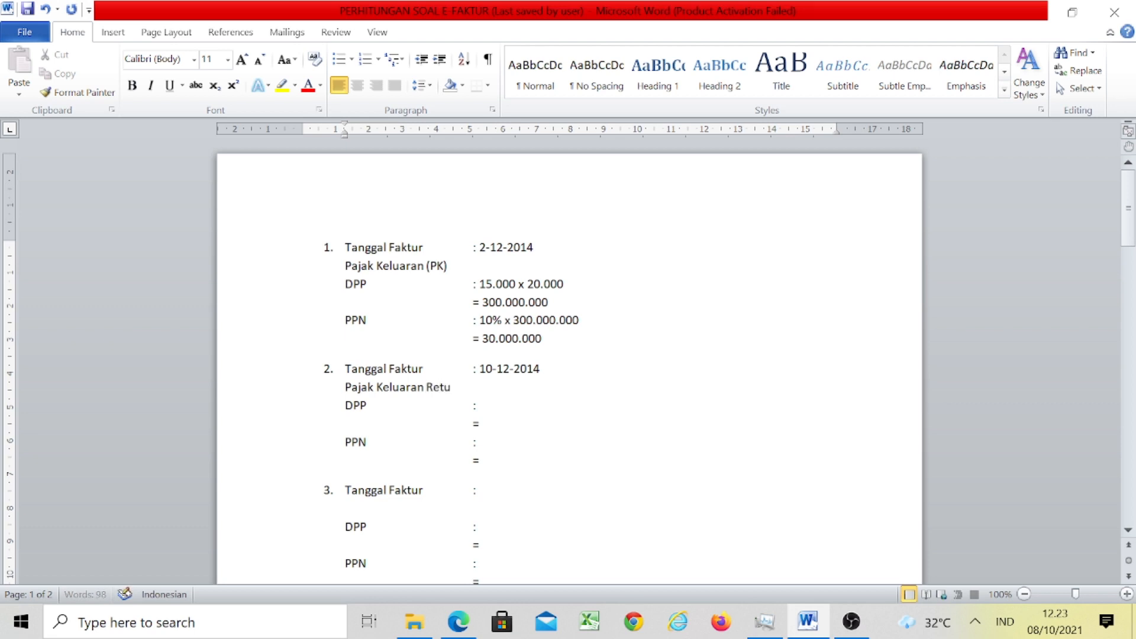
pyautogui.write('r (PK Retur)')
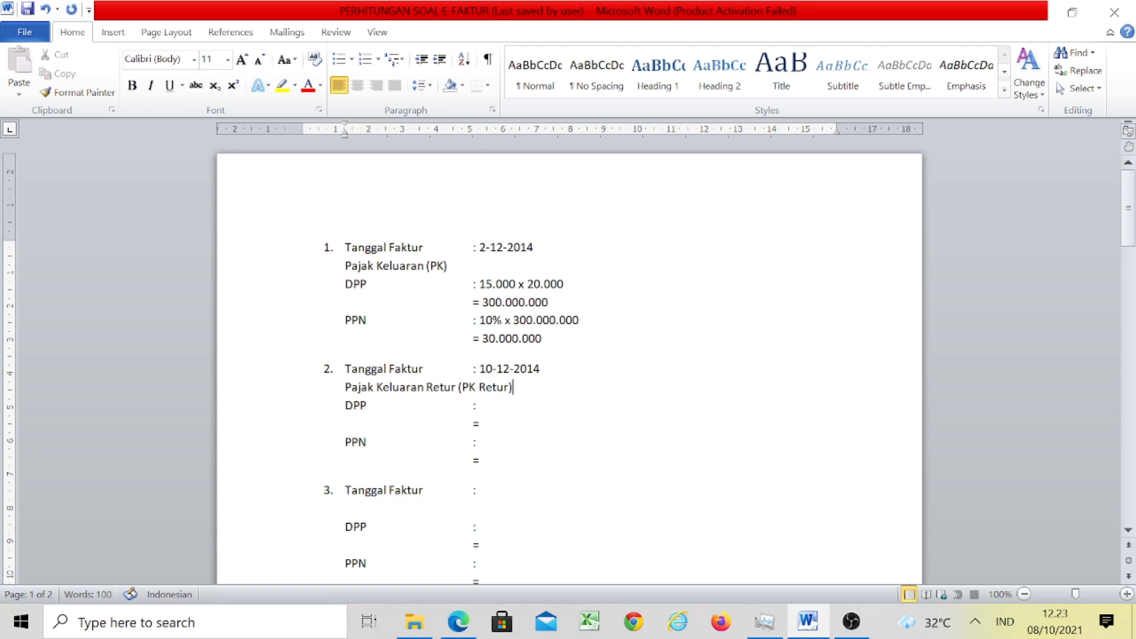
# - Enter item 2's DPP calculation as 2.000 x 20.000 = 40.000.000
pyautogui.click(527, 403)
pyautogui.write('2.000 x 20.000')
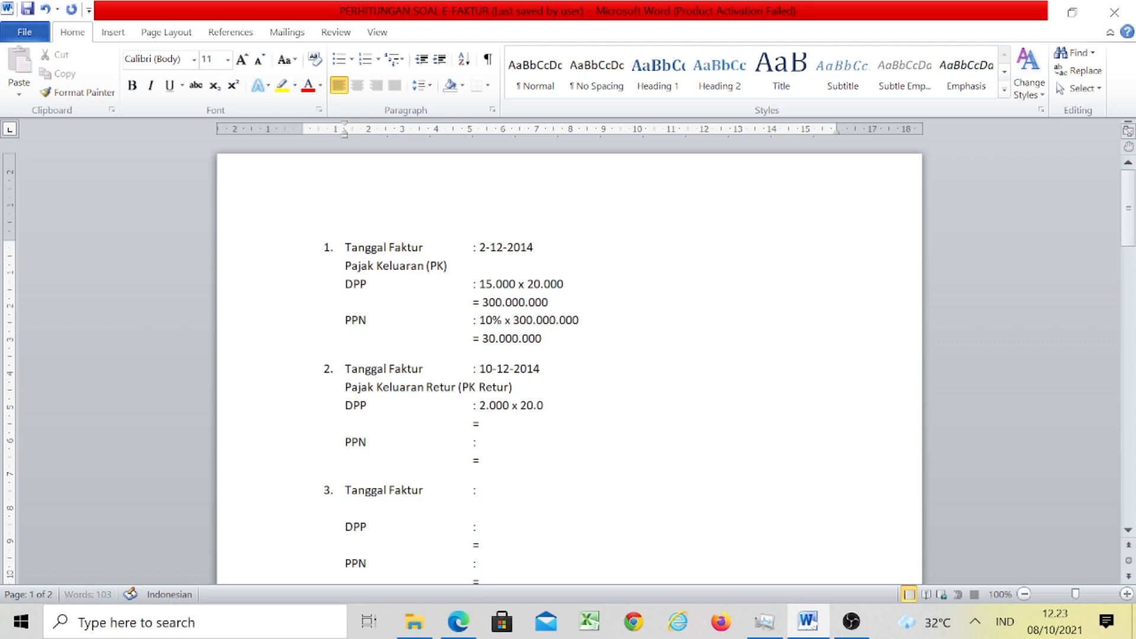
pyautogui.press('Down')
pyautogui.write('40.000.000')
# - Enter item 2's PPN calculation as 10% x 40.000.000 = 4.000.000
pyautogui.press('Down')
pyautogui.write('10%')
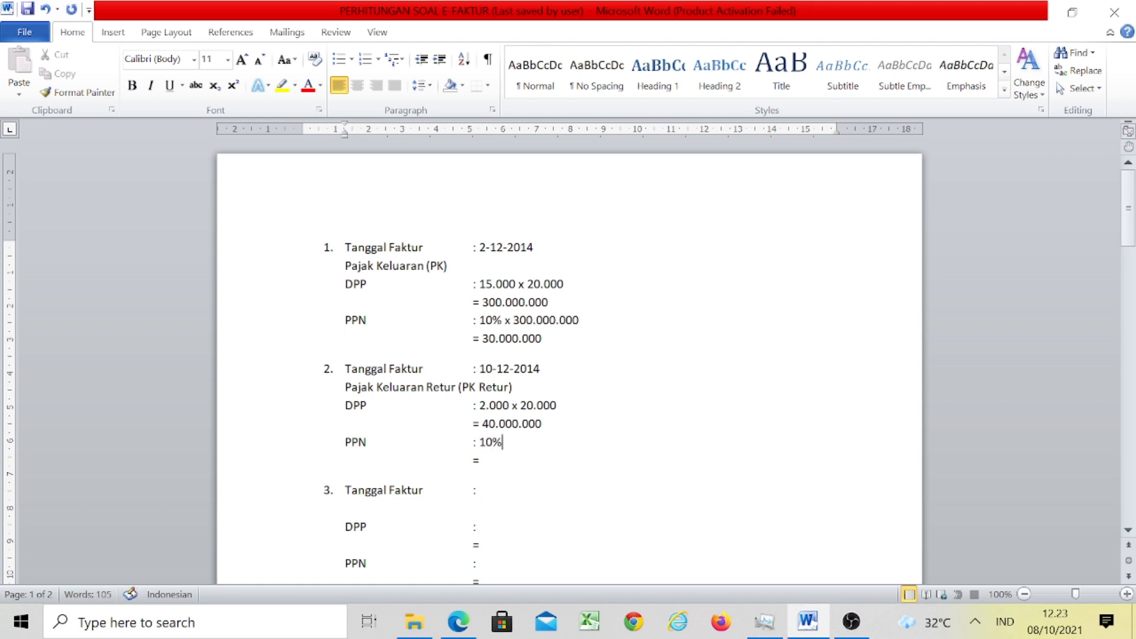
pyautogui.write(' x 40.000.000 = ')
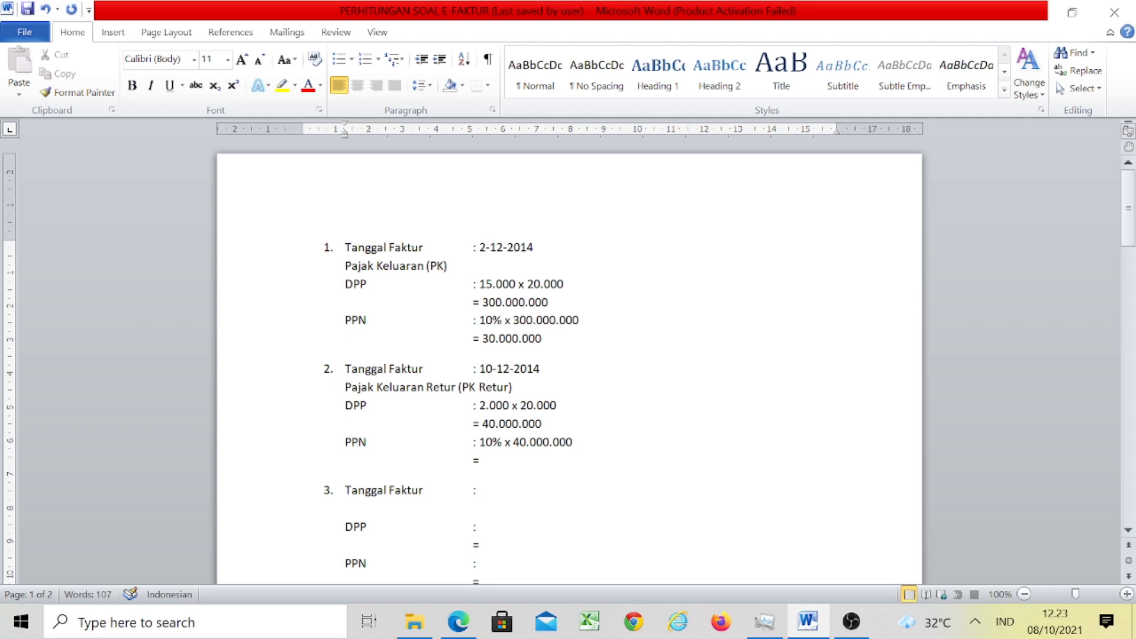
pyautogui.write('4.000.000')
# - Consult the export transaction in the Edge PDF, and fill item 3 in Word with Tanggal Faktur 11-12-2014 and "Pajak Keluaran (PK)"
pyautogui.click(451, 624)
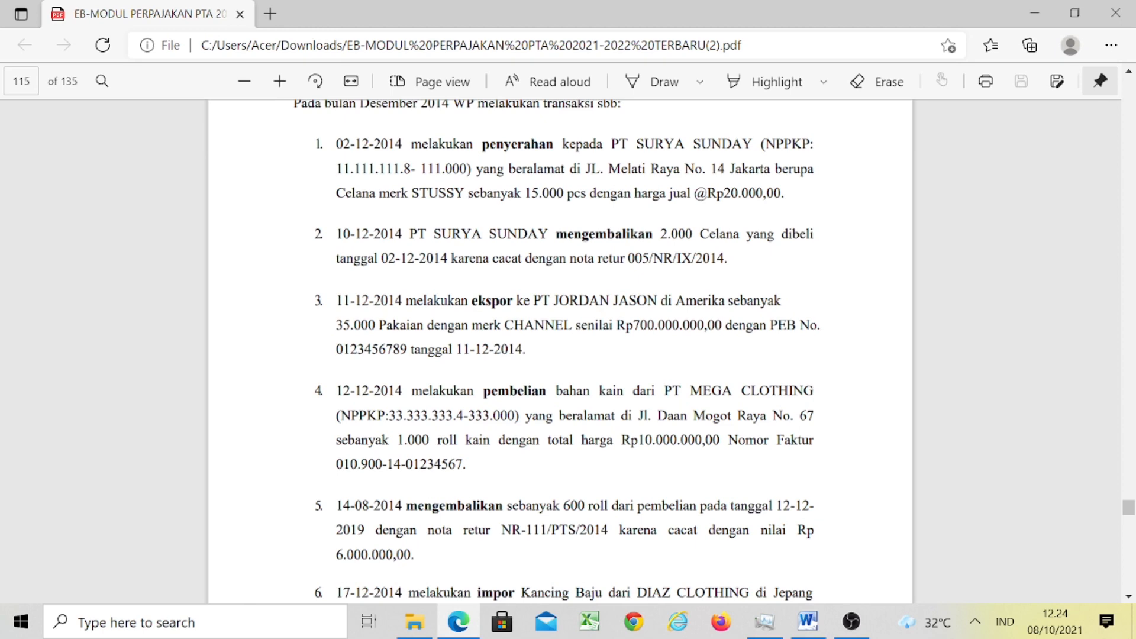
pyautogui.moveTo(810, 625)
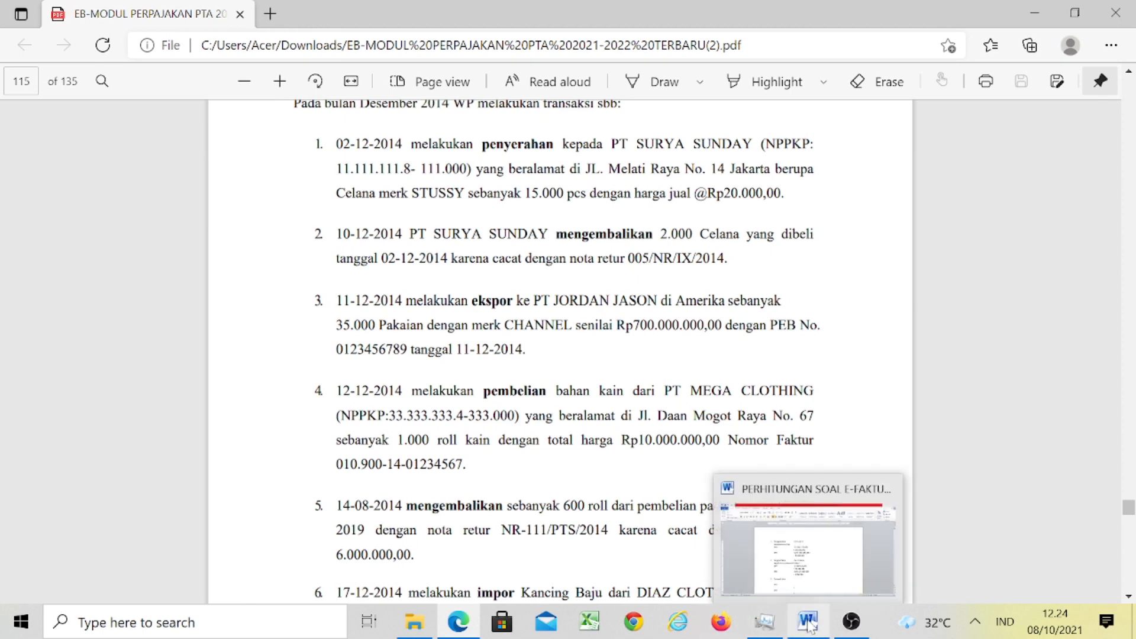
pyautogui.click(812, 577)
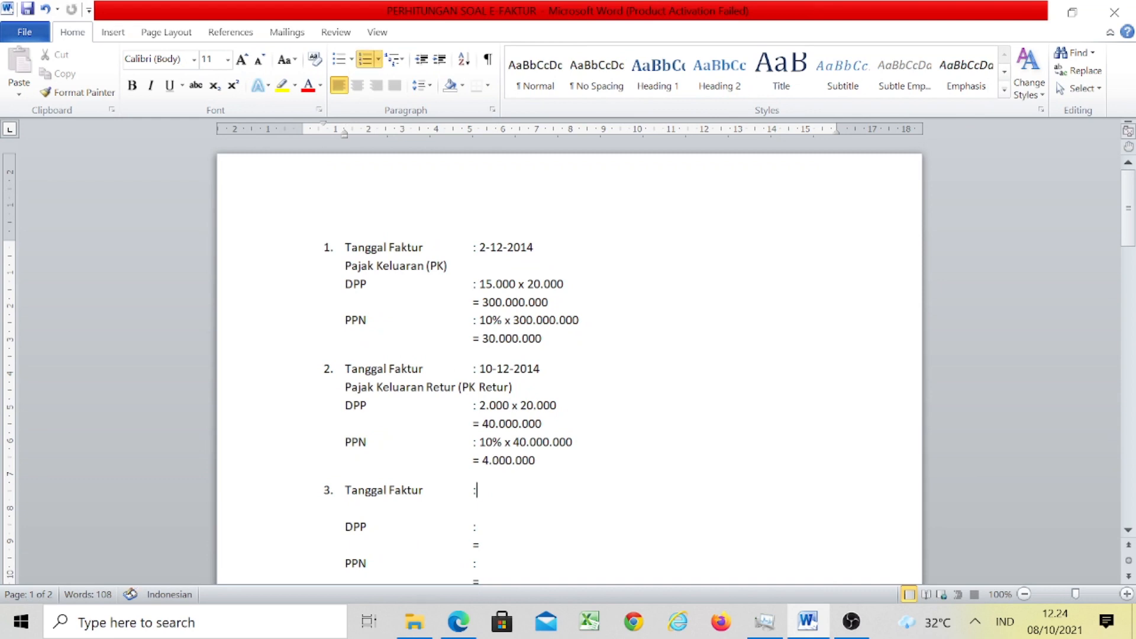
pyautogui.write('11-12-2014')
pyautogui.press('Down')
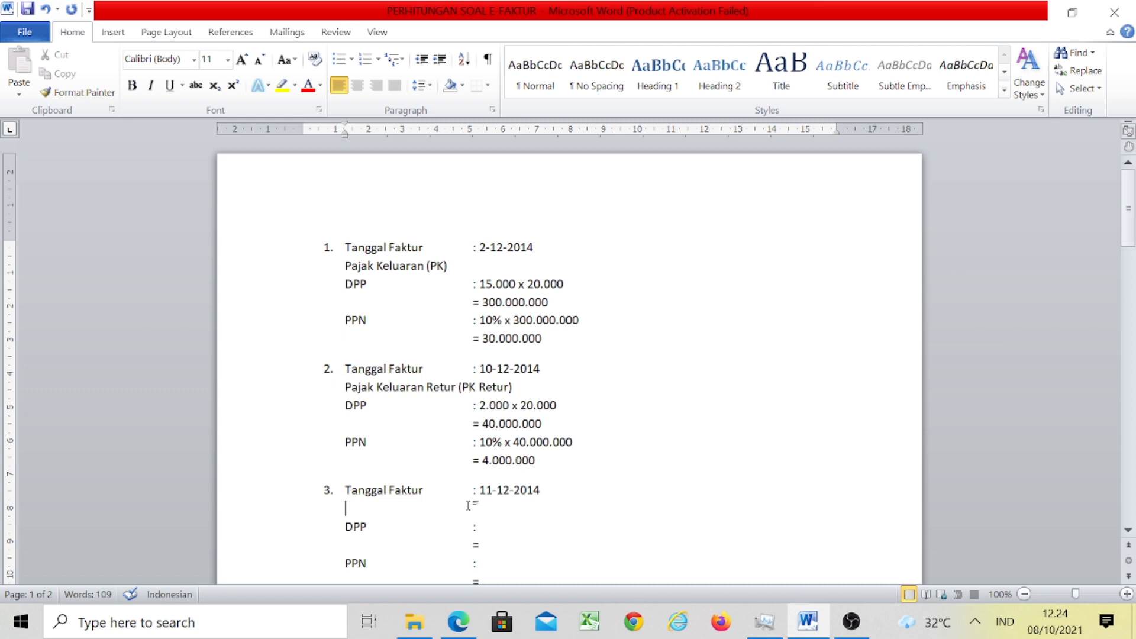
pyautogui.write('Pajak Keluaran (')
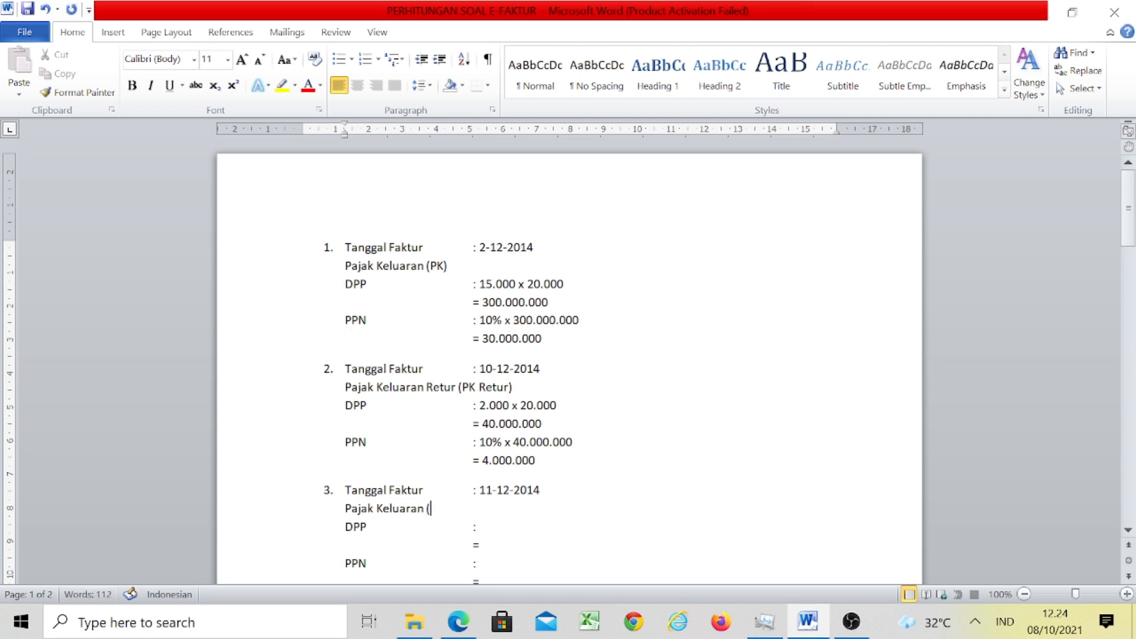
pyautogui.write('PK)')
# - Enter item 3's DPP result as 700.000.000 and its PPN calculation as 0% x 700.000.000 = 0
pyautogui.click(480, 545)
pyautogui.write('700.000.000')
pyautogui.scroll(-5, 568, 355)
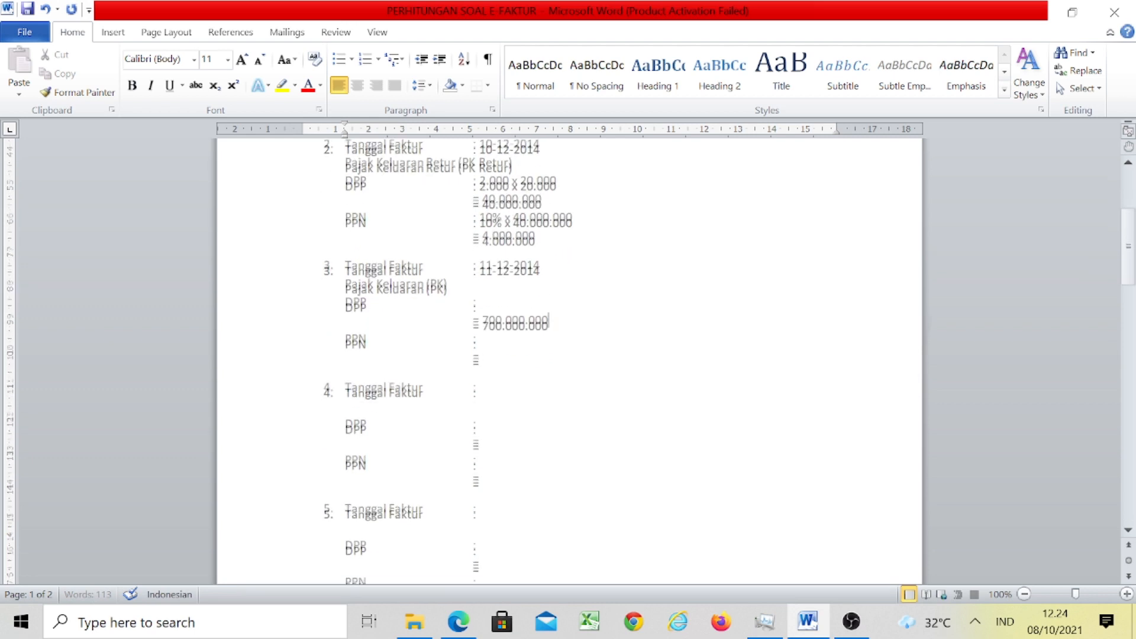
pyautogui.click(477, 338)
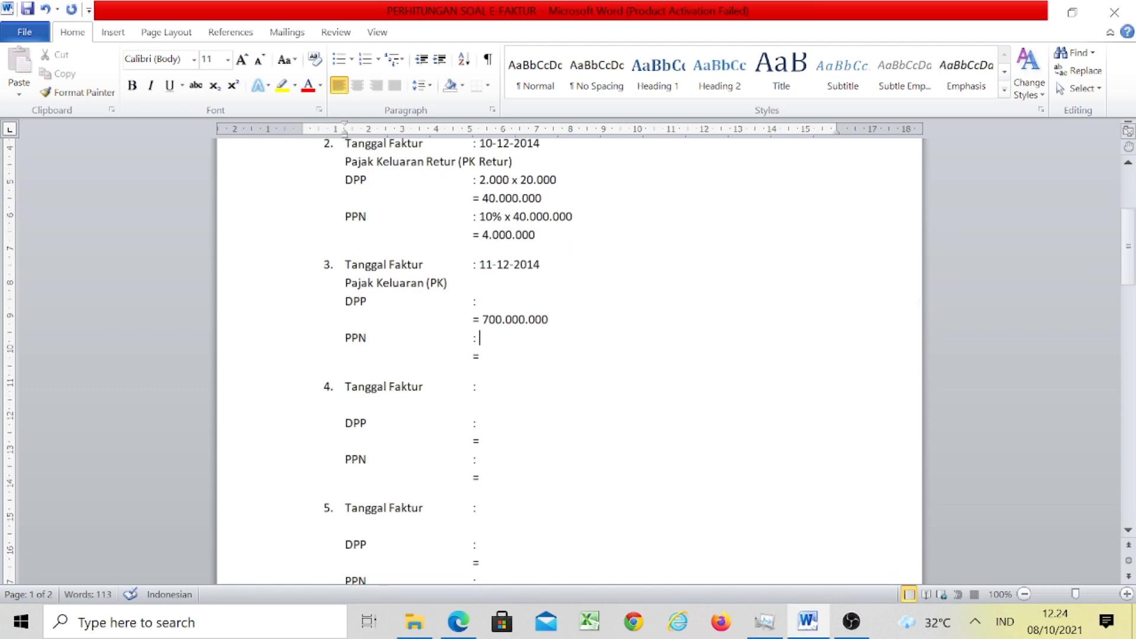
pyautogui.write('0% x 700.000.000')
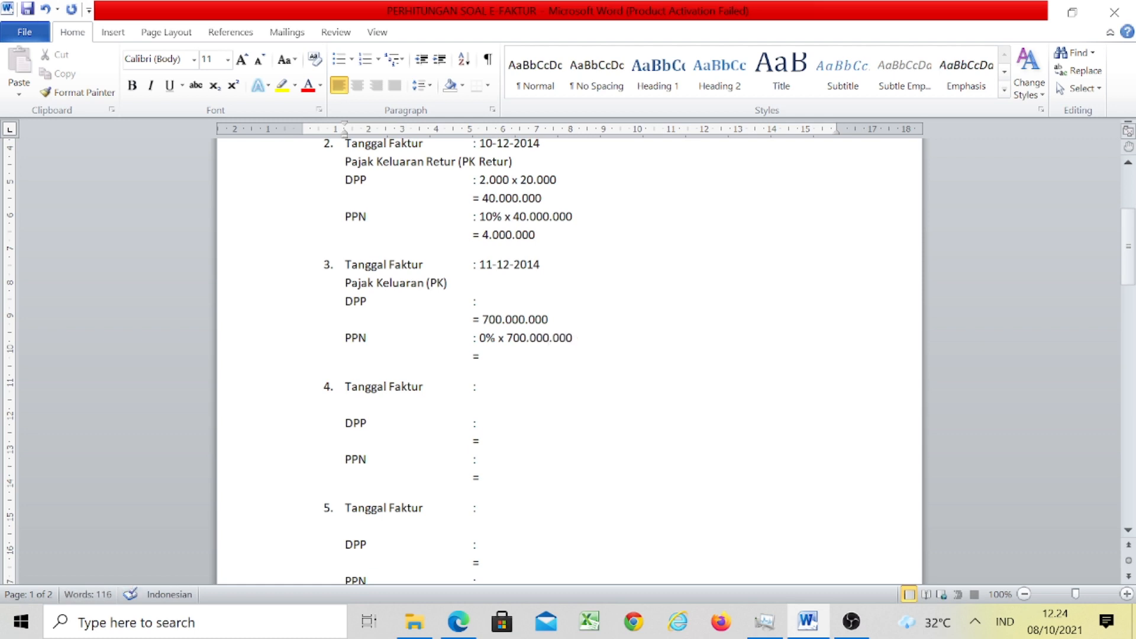
pyautogui.click(480, 356)
pyautogui.write('0')
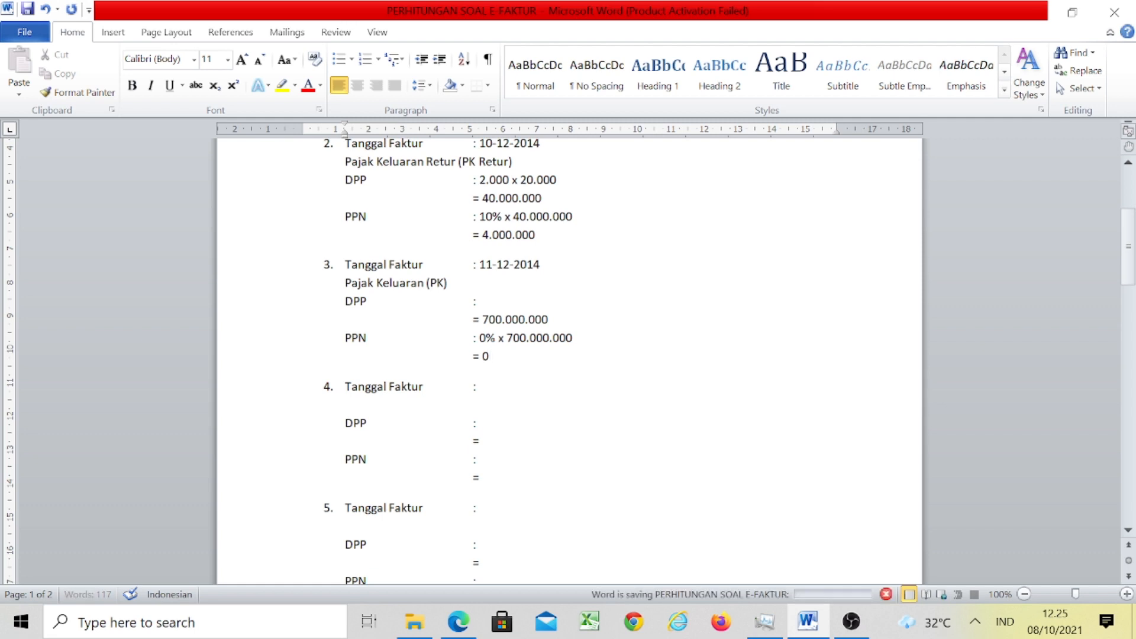
# - Consult the purchase transaction in the Edge PDF, and fill item 4 in Word with Tanggal Faktur 12-12-2014 and "Pajak Masukan (PM)"
pyautogui.click(454, 625)
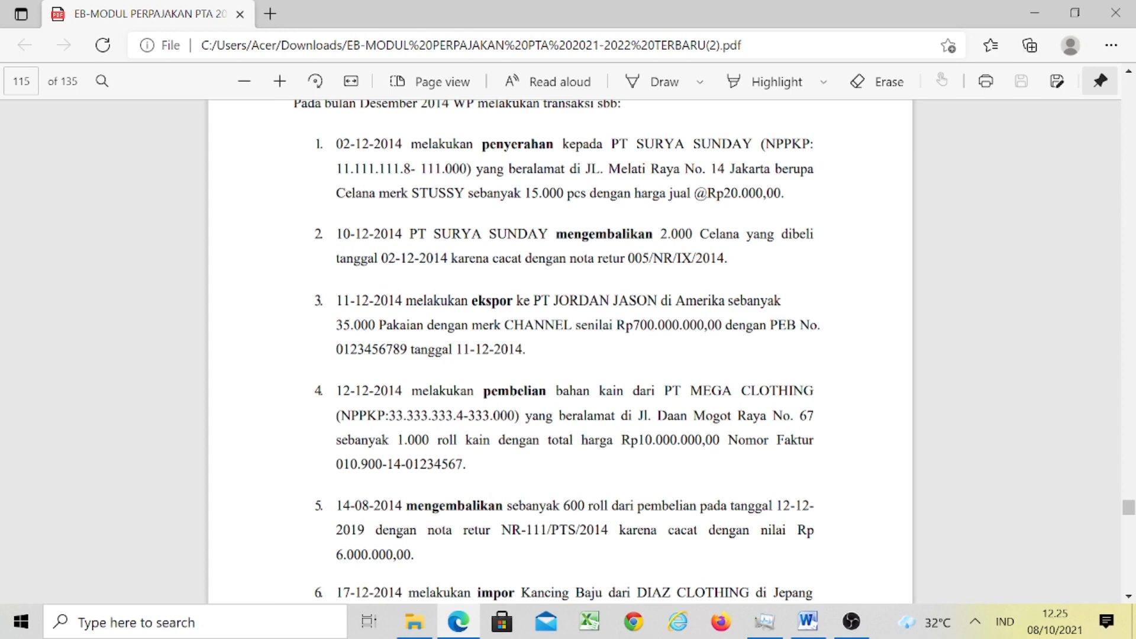
pyautogui.click(801, 623)
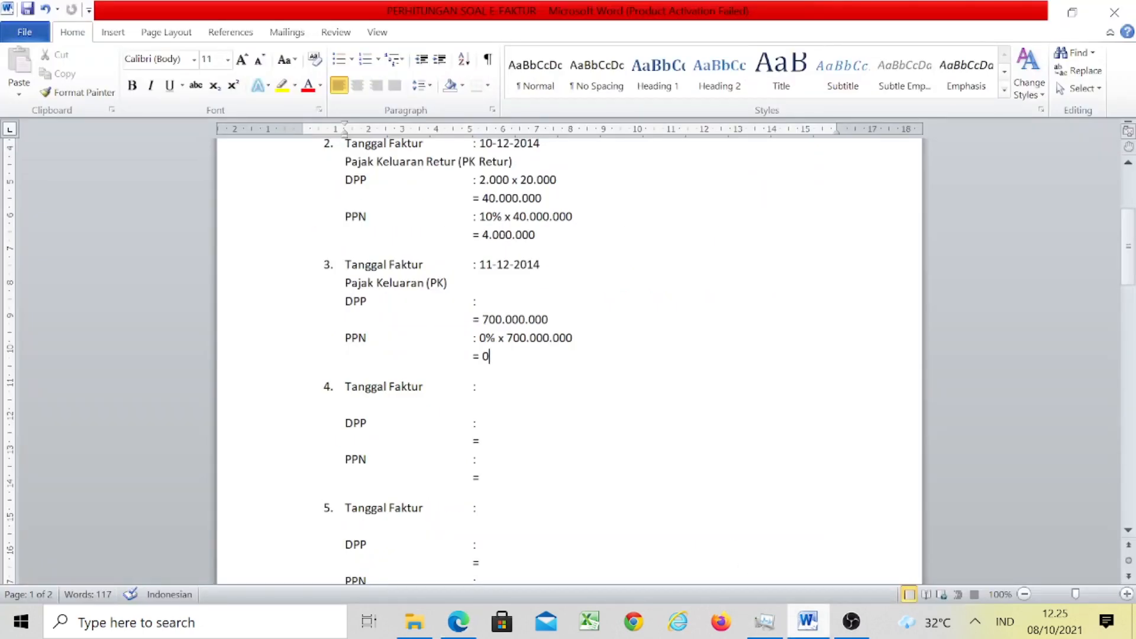
pyautogui.click(478, 387)
pyautogui.write('12')
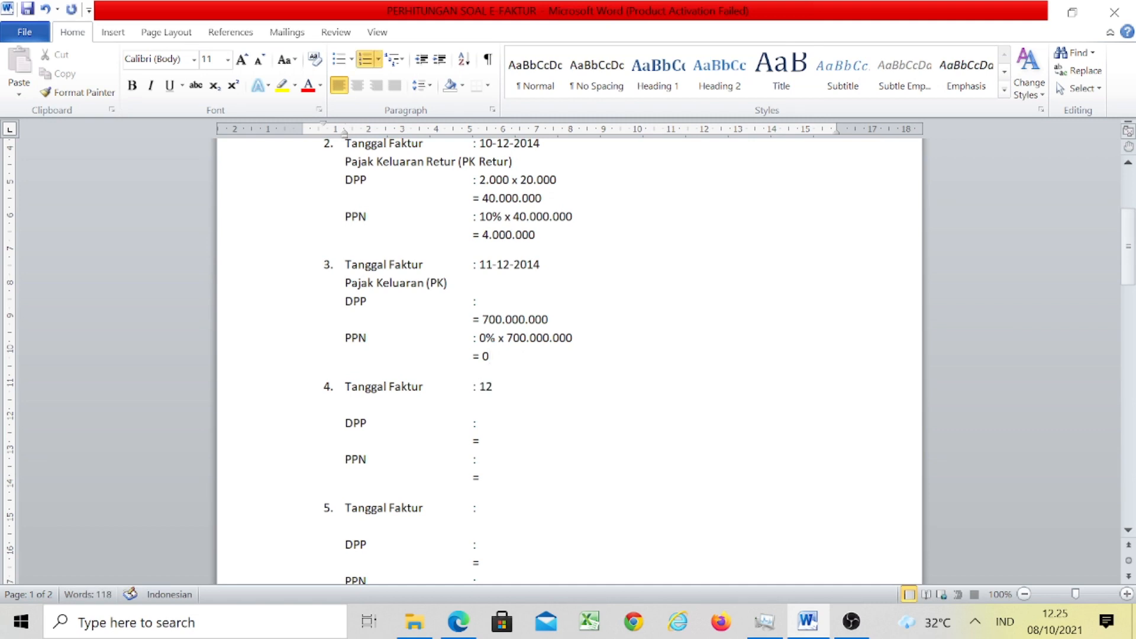
pyautogui.write('-12-2014')
pyautogui.click(347, 405)
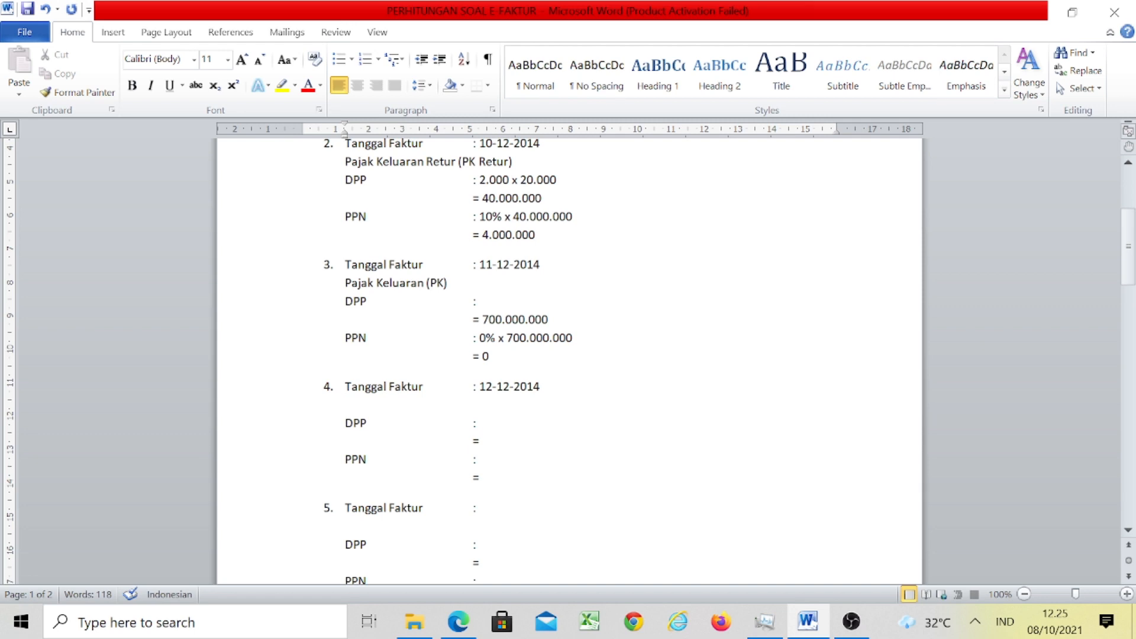
pyautogui.write('Pajak Masukan ')
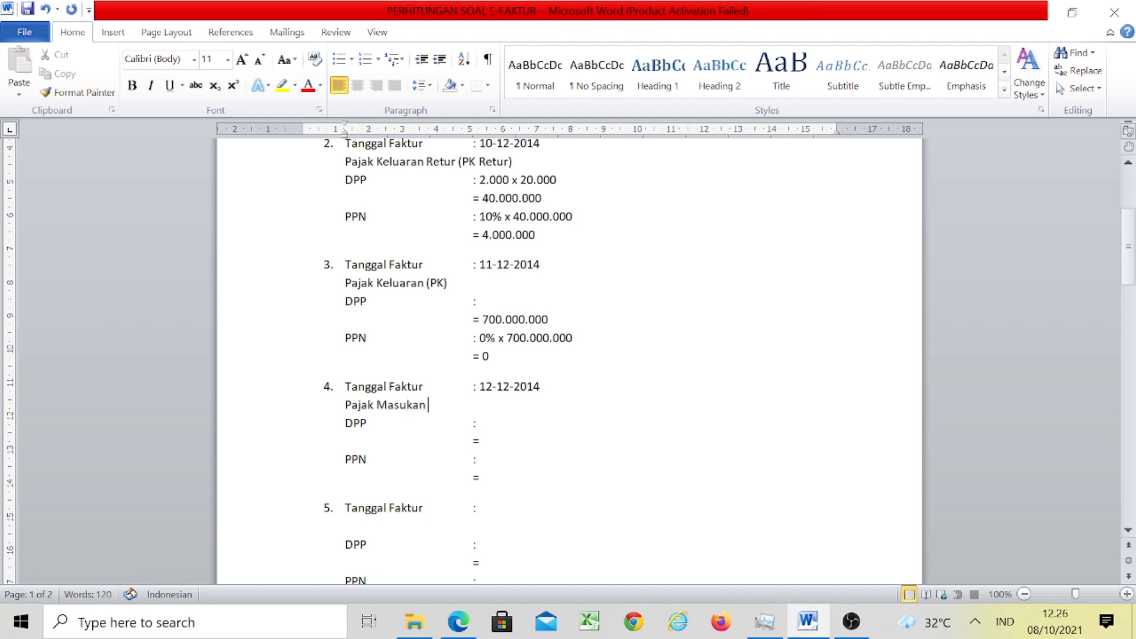
pyautogui.write('(PM)')
# - Enter item 4's DPP result as 10.000.000 and its PPN calculation as 10% x 10.000.000 = 1.000.000
pyautogui.click(514, 426)
pyautogui.write('10.000.000')
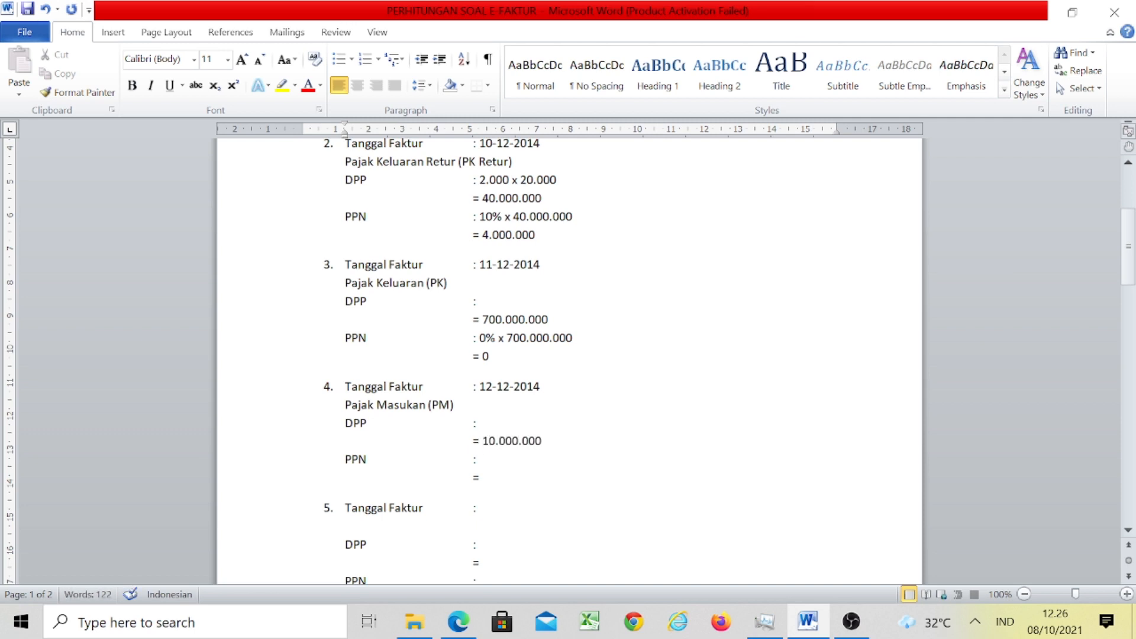
pyautogui.click(507, 464)
pyautogui.write('10% x')
pyautogui.write('10.000.000')
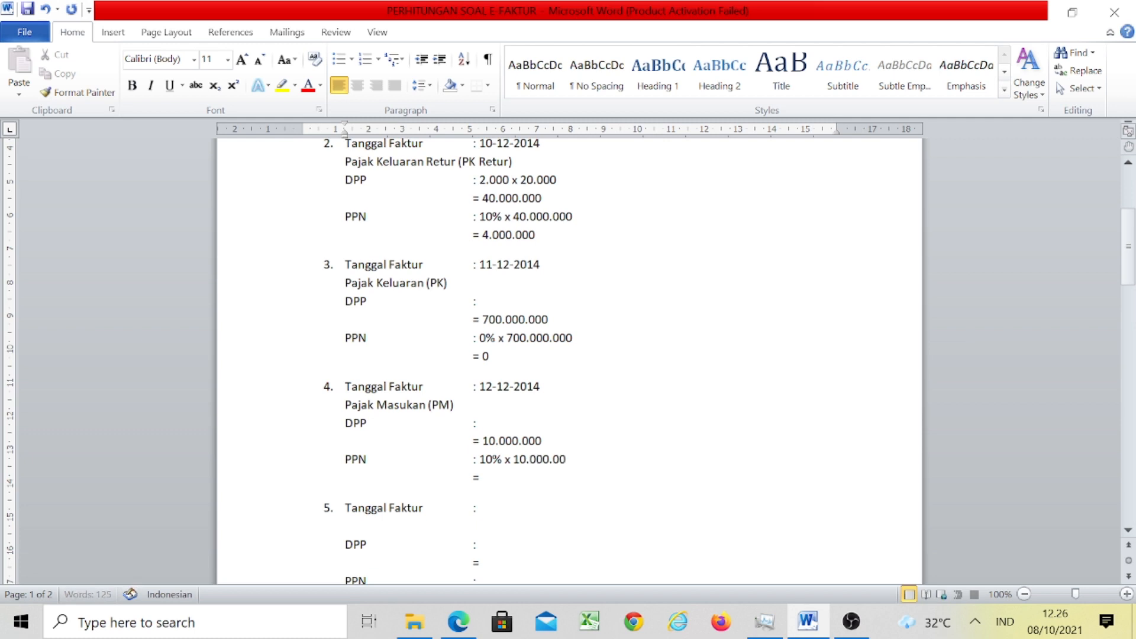
pyautogui.click(480, 477)
pyautogui.write('1.000.000')
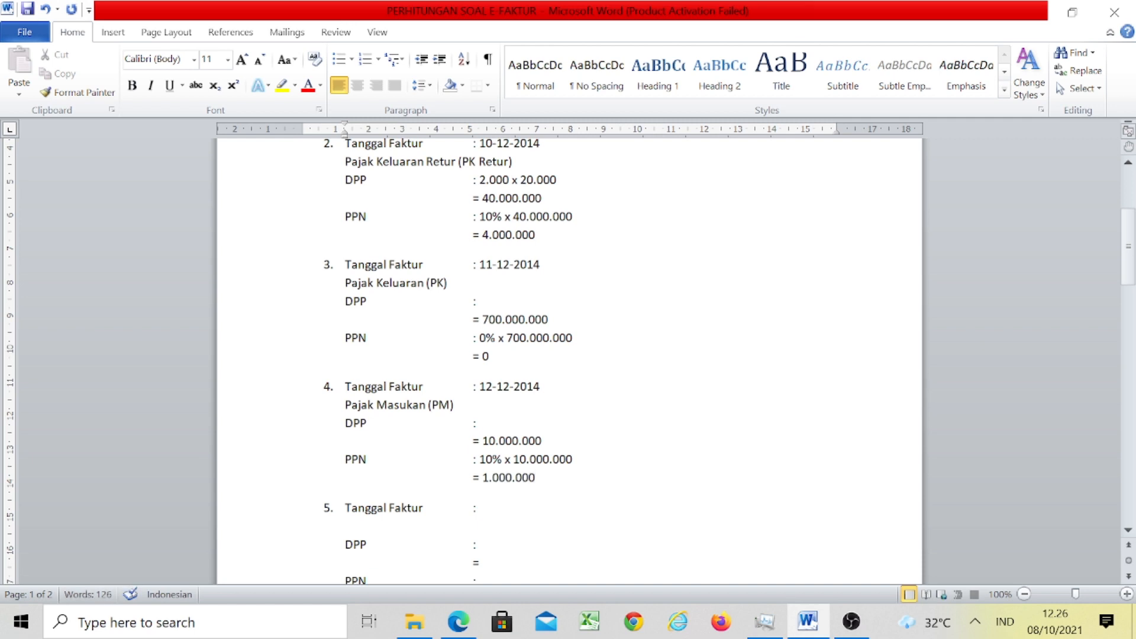
# - Consult the purchase return transaction in the Edge PDF, and enter item 5's Tanggal Faktur in Word as 14-12-2014
pyautogui.press('Down')
pyautogui.press('Down')
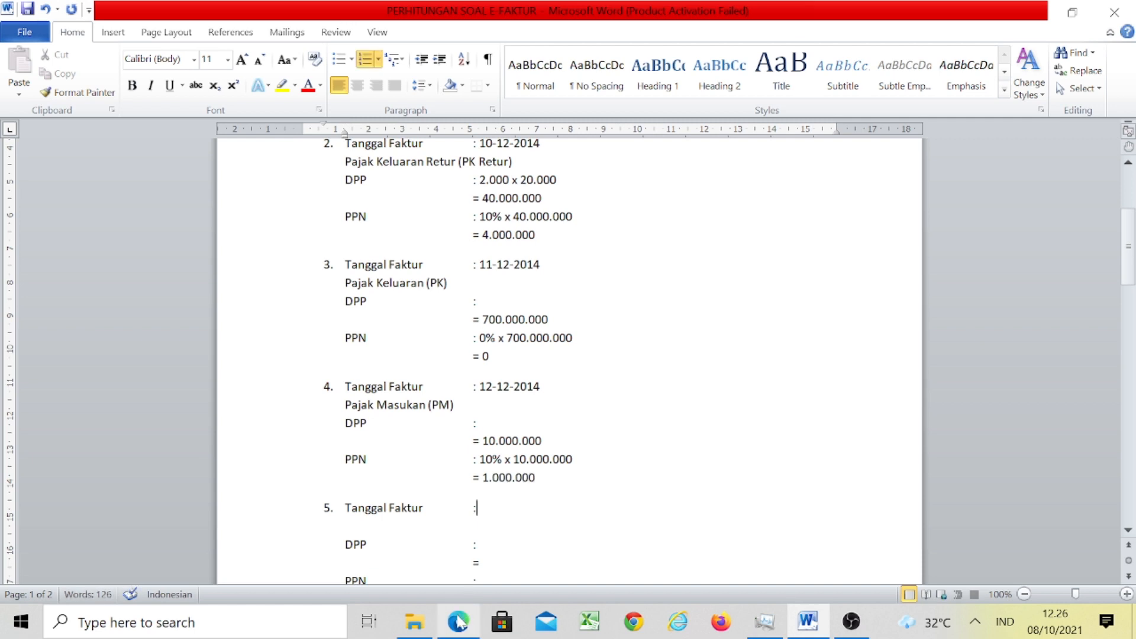
pyautogui.click(458, 622)
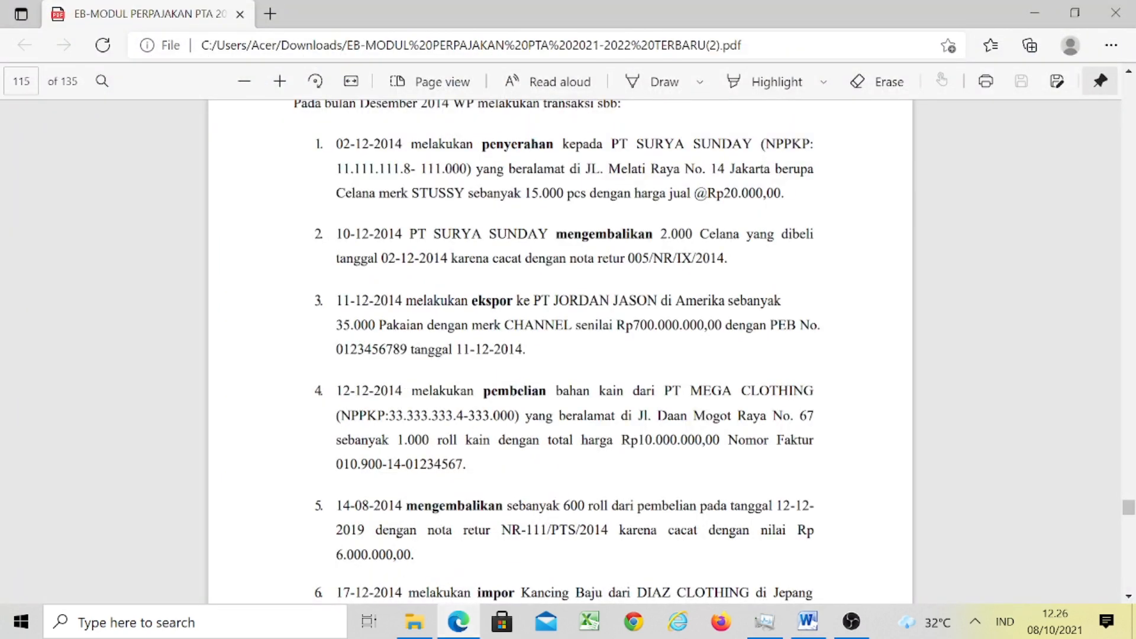
pyautogui.scroll(-4, 560, 352)
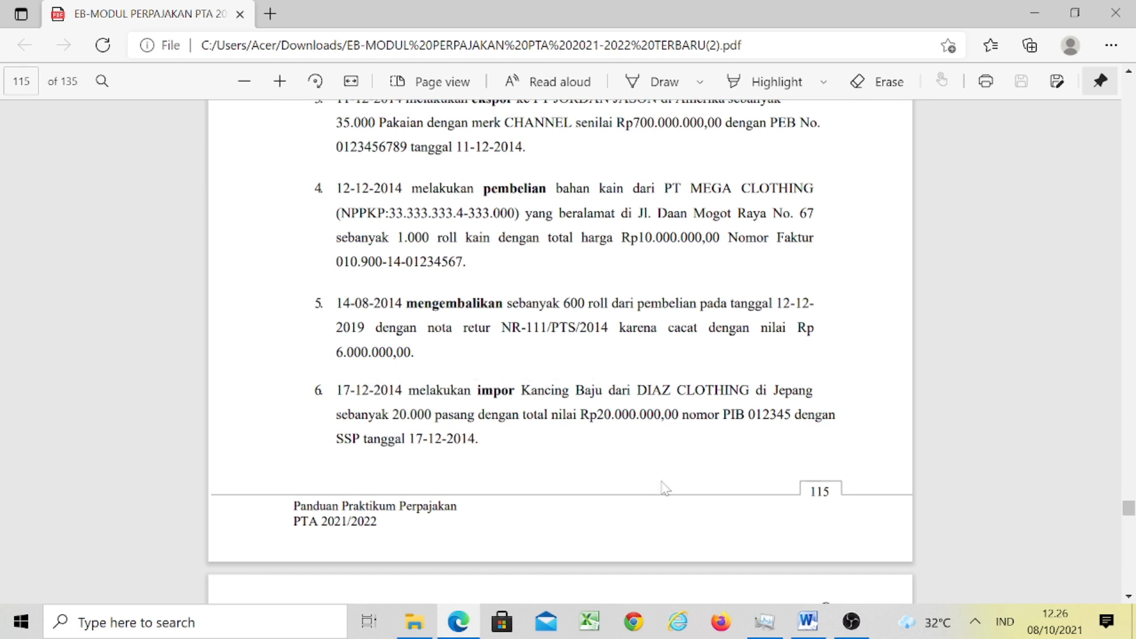
pyautogui.moveTo(813, 627)
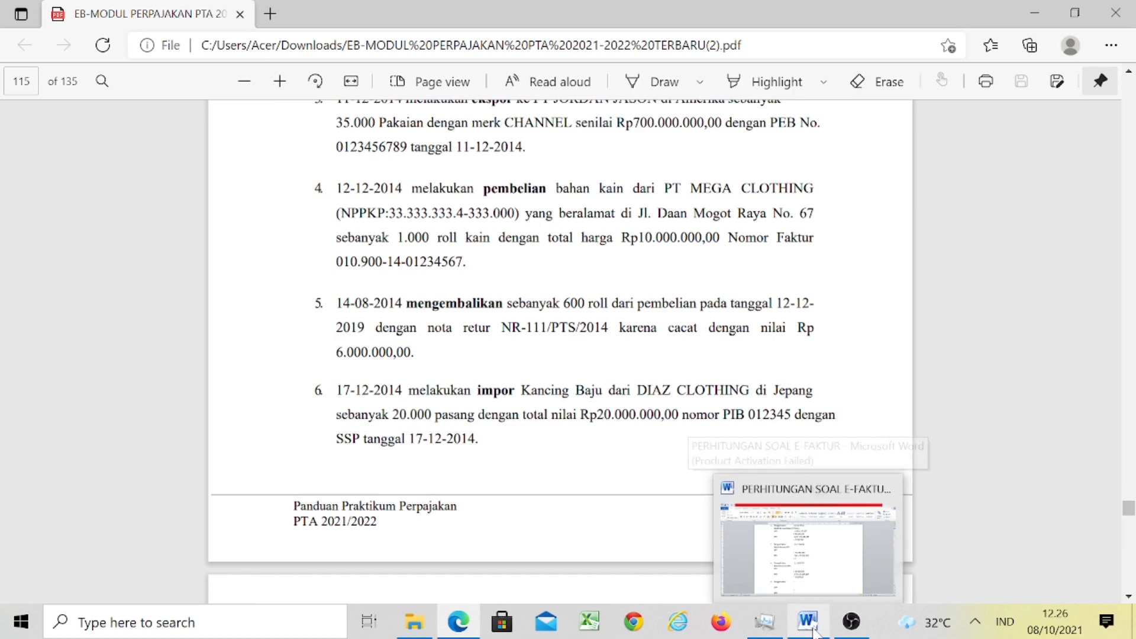
pyautogui.click(757, 583)
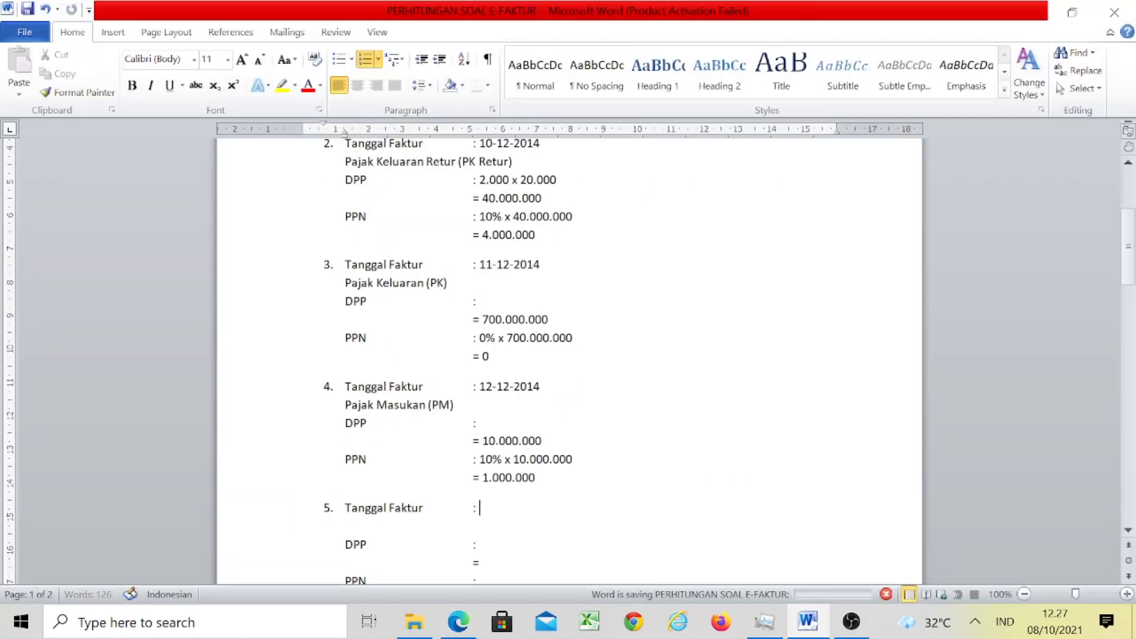
pyautogui.write('14')
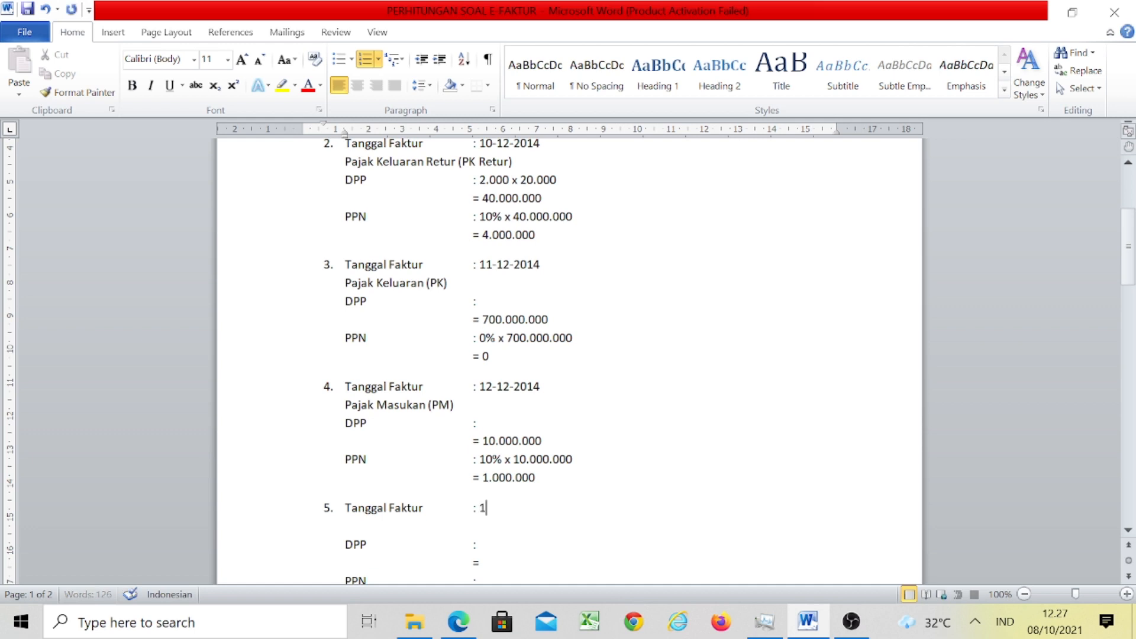
pyautogui.write('-12-2014')
pyautogui.press('Down')
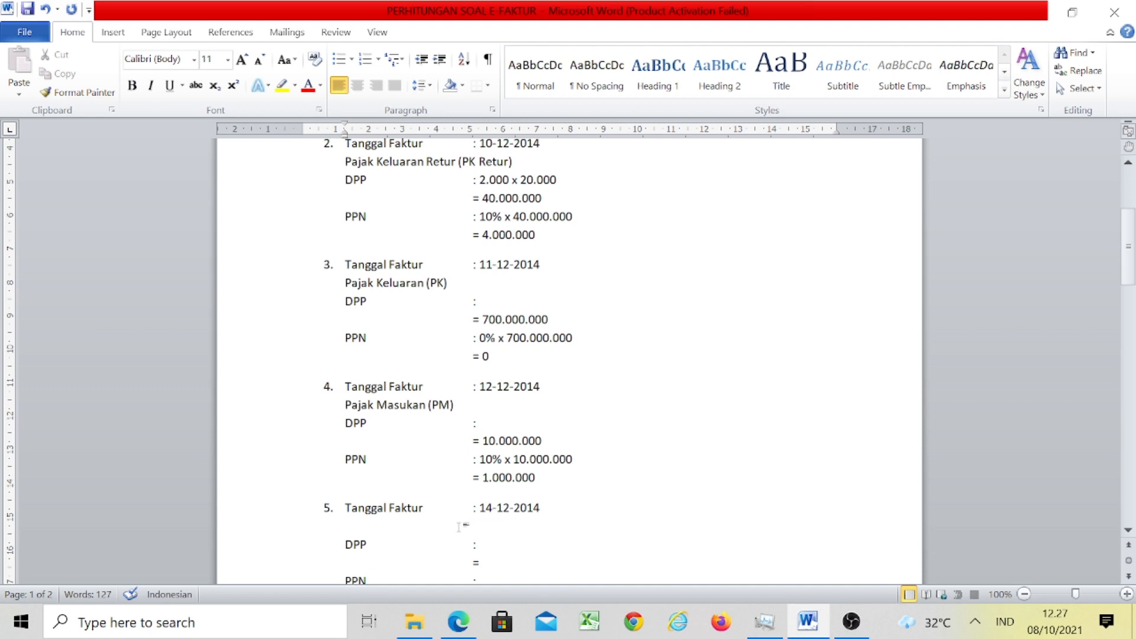
# - Enter "Pajak Masukan Retur (PM Retur)" as item 5's tax type and save the document
pyautogui.write('Pajak Masukan e')
pyautogui.press('BackSpace')
pyautogui.write('Retur')
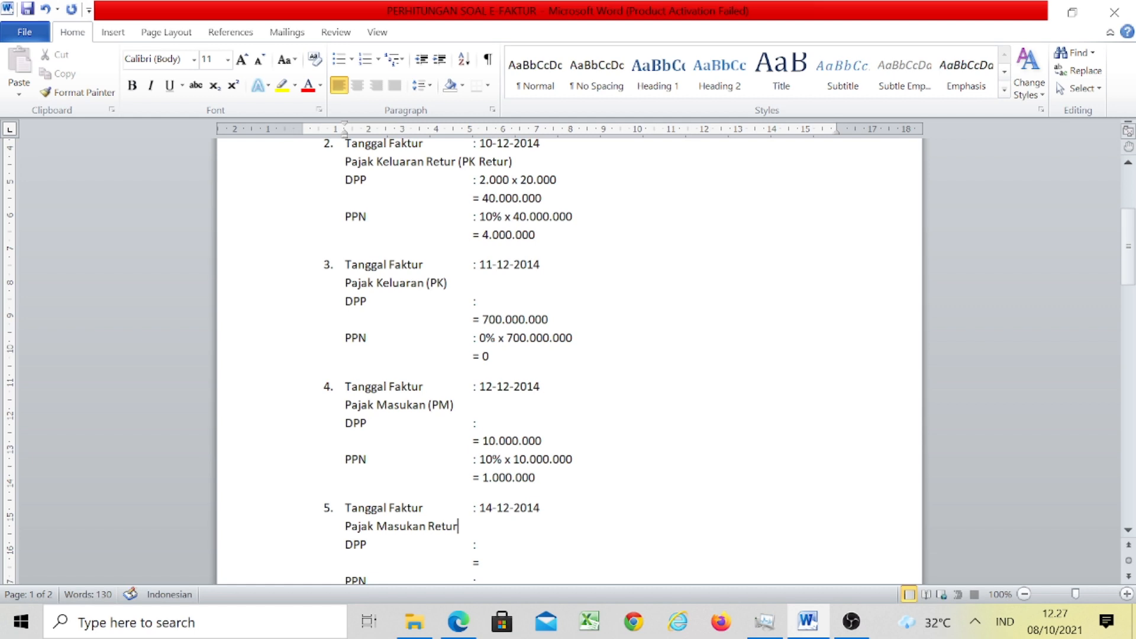
pyautogui.write(' (PM Retur)')
pyautogui.hotkey('ctrl', 's')
# - Enter item 5's DPP result as 6.000.000 and its PPN calculation as 10% x 6.000.000 = 600.000
pyautogui.press('Down')
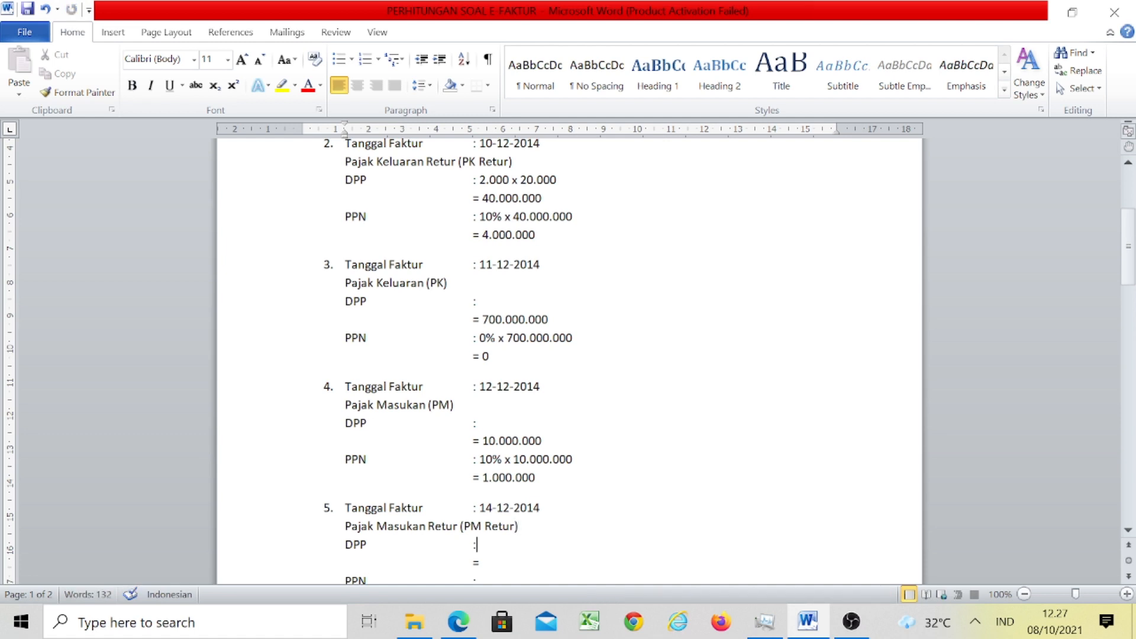
pyautogui.write('6.000.000')
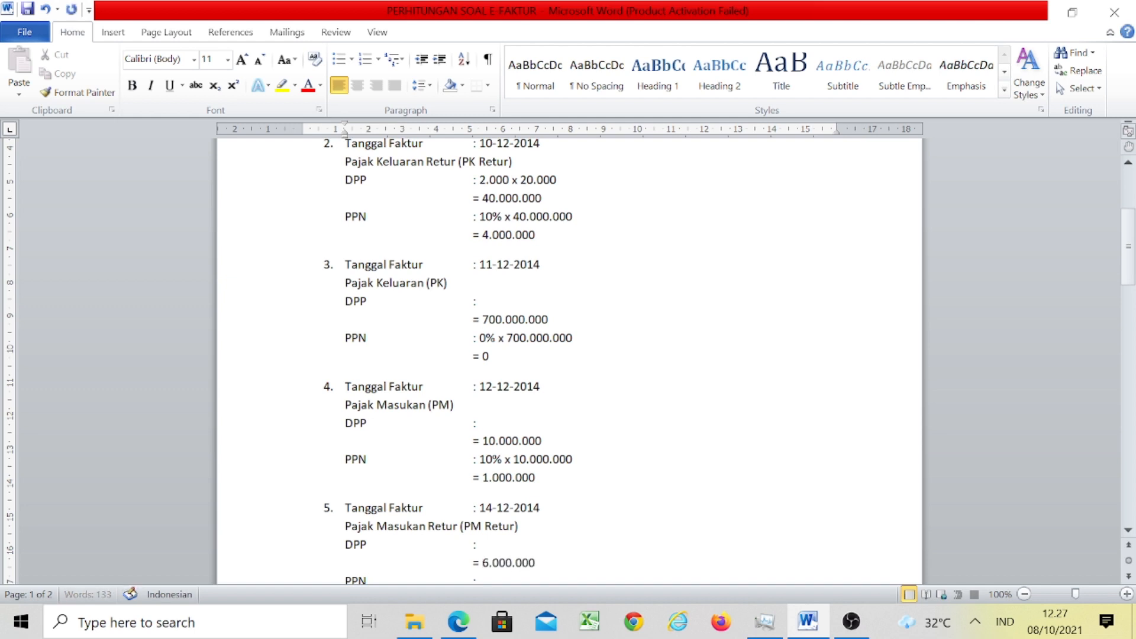
pyautogui.press('Down')
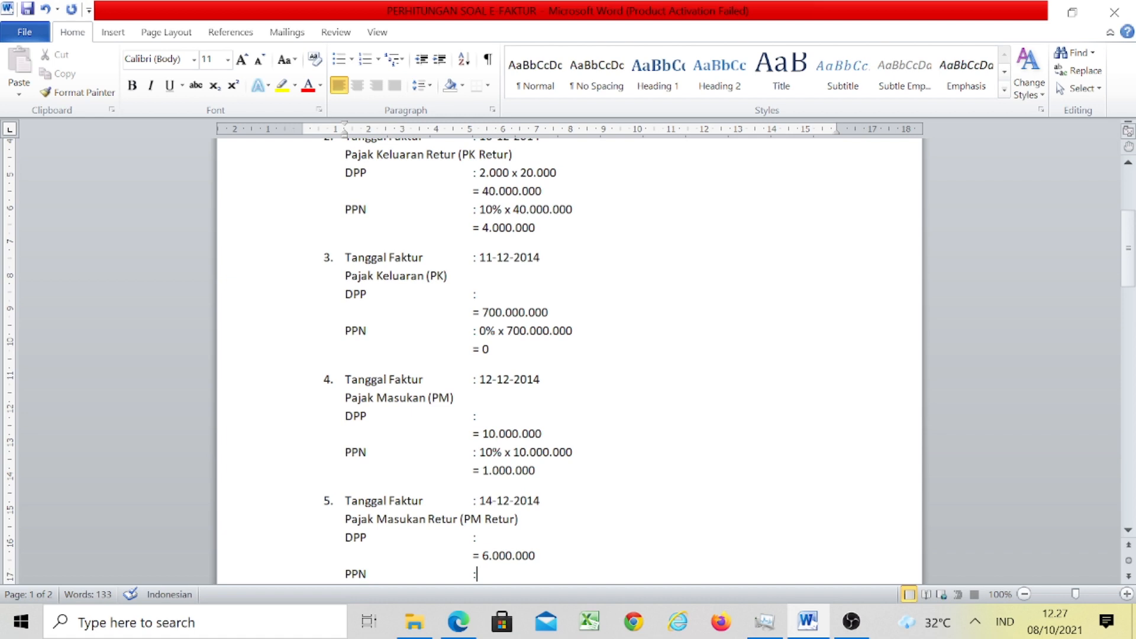
pyautogui.write('10% x 6.000.000')
pyautogui.press('Return')
pyautogui.press('Tab')
pyautogui.write('= 600.000')
# - Consult the import transaction in the Edge PDF, and fill item 6 in Word with Tanggal Faktur 17-12-2014 and "Pajak Masukan"
pyautogui.press('Down')
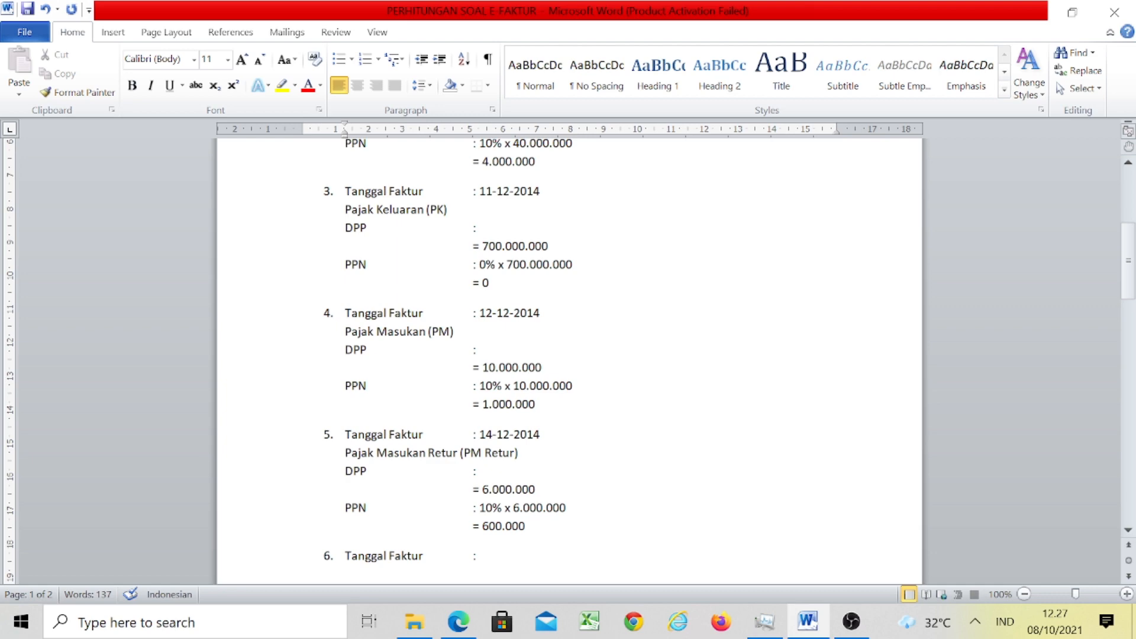
pyautogui.hotkey('alt', 'Tab')
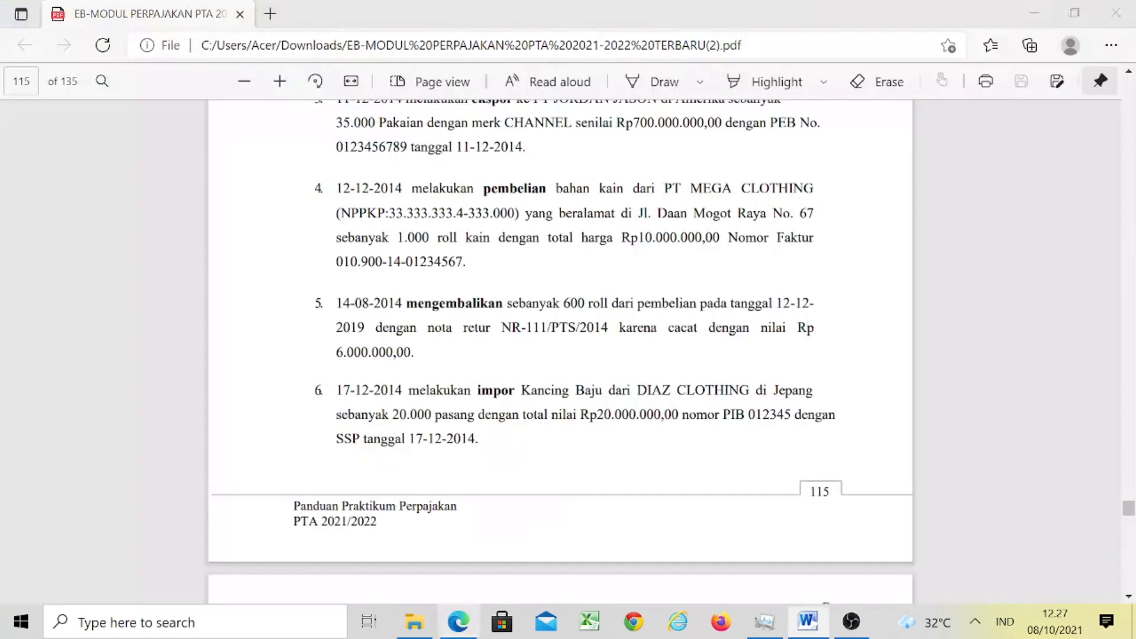
pyautogui.scroll(-2, 560, 349)
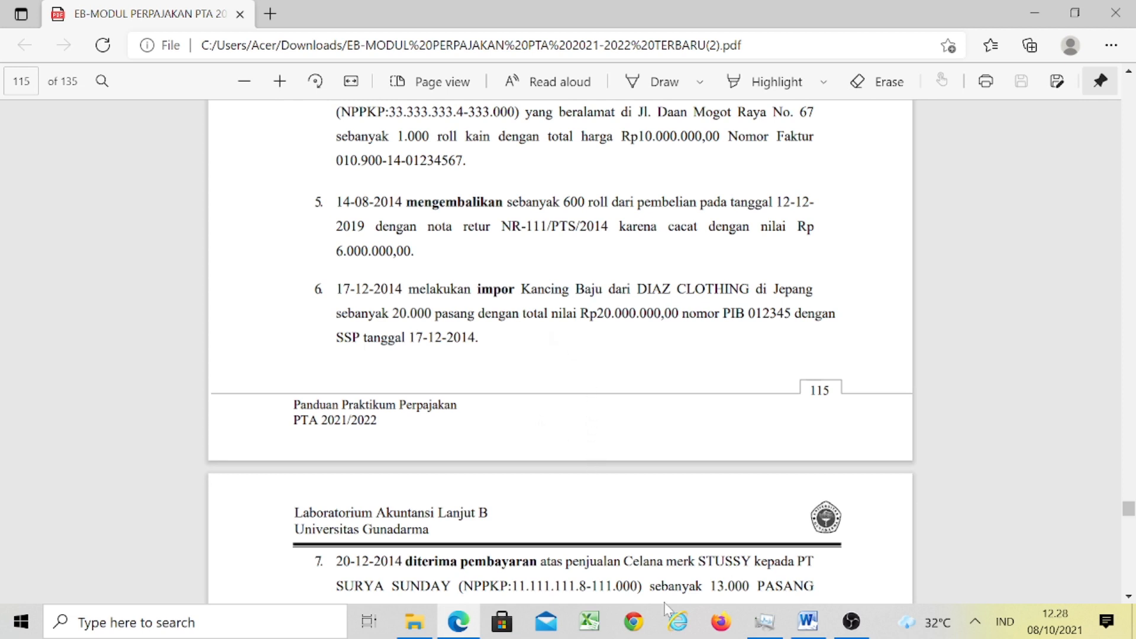
pyautogui.click(804, 630)
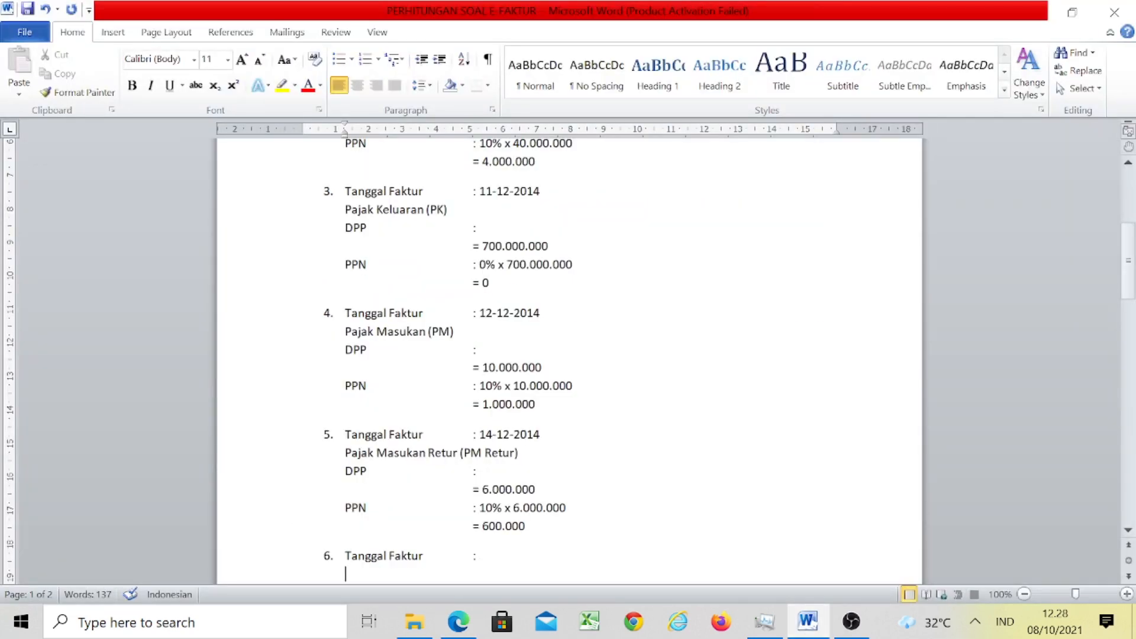
pyautogui.click(478, 556)
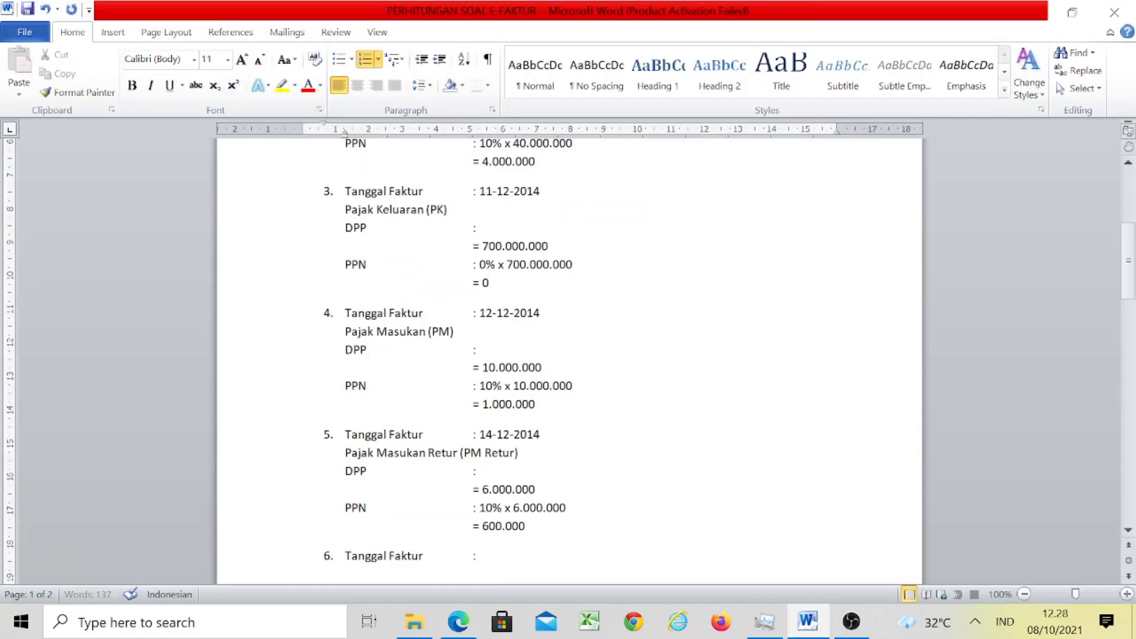
pyautogui.write('17-12-2014')
pyautogui.press('Return')
pyautogui.write('P')
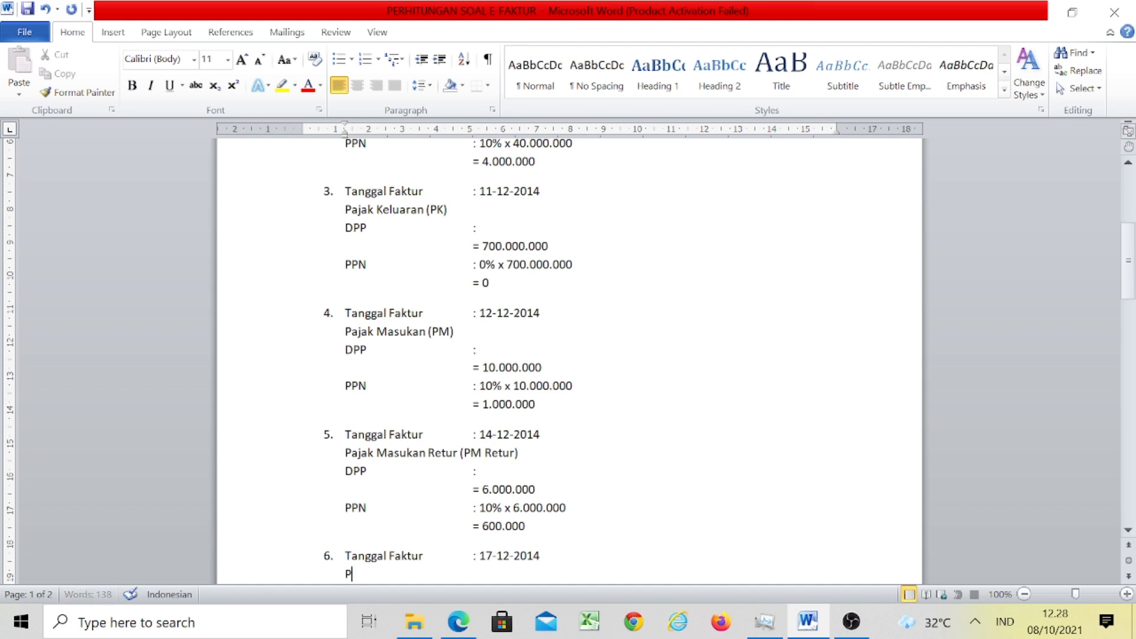
pyautogui.write('ajak Masukan')
# - Enter item 6's DPP result as 20.000.000 and its PPN calculation as 10% x 20.000.000 = 2.000.000
pyautogui.press('Down')
pyautogui.press('Down')
pyautogui.press('Down')
pyautogui.press('Down')
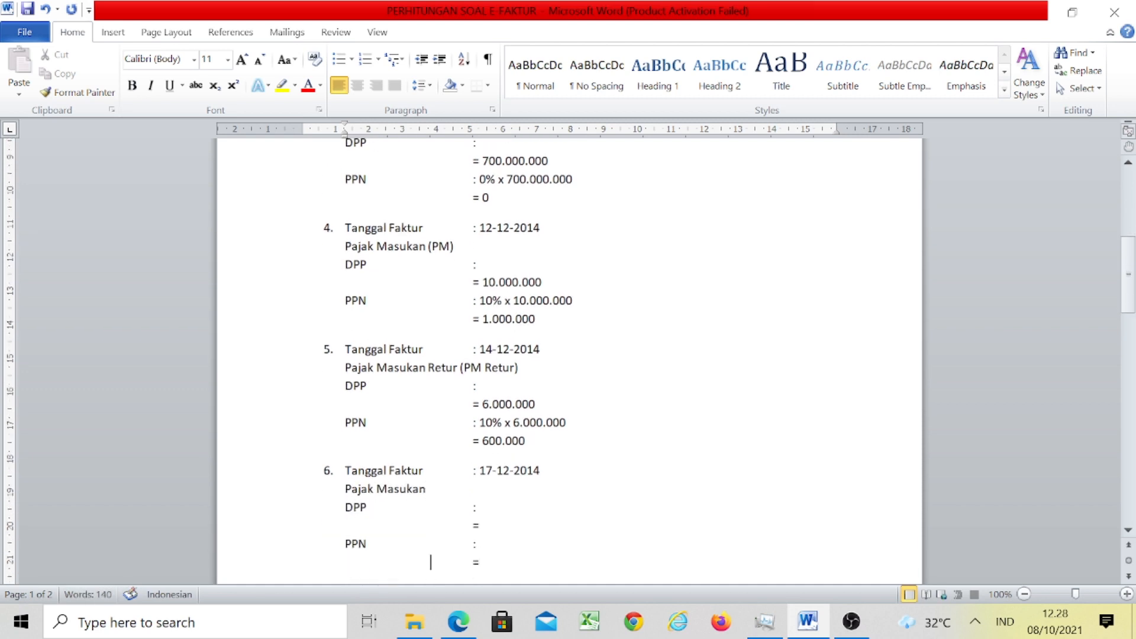
pyautogui.click(535, 507)
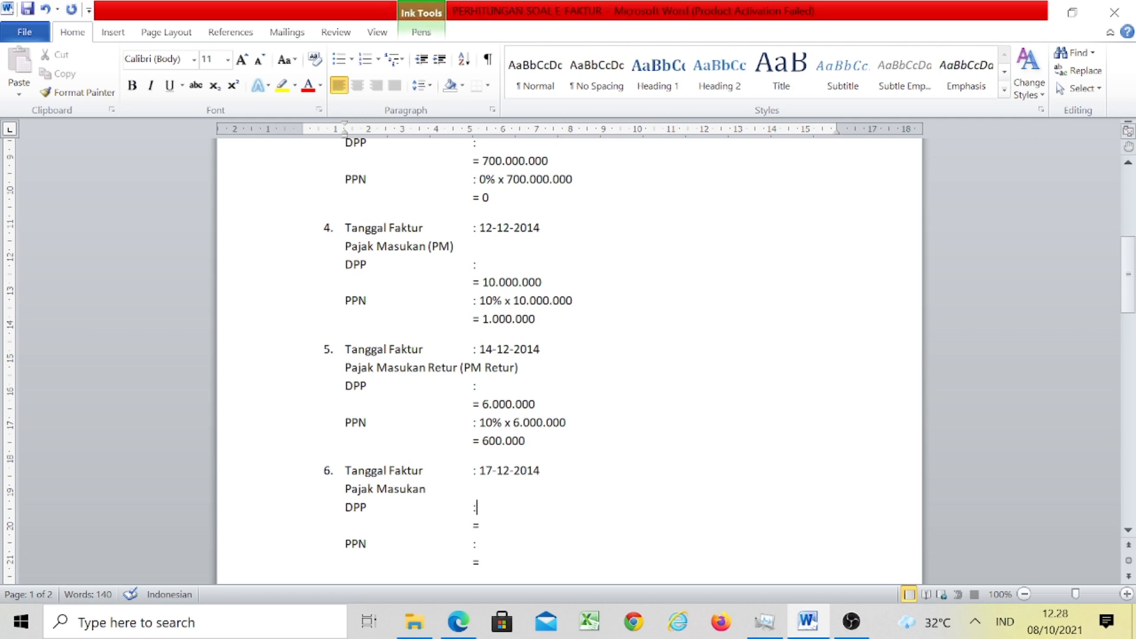
pyautogui.write('20.000.000')
pyautogui.click(478, 543)
pyautogui.write('10')
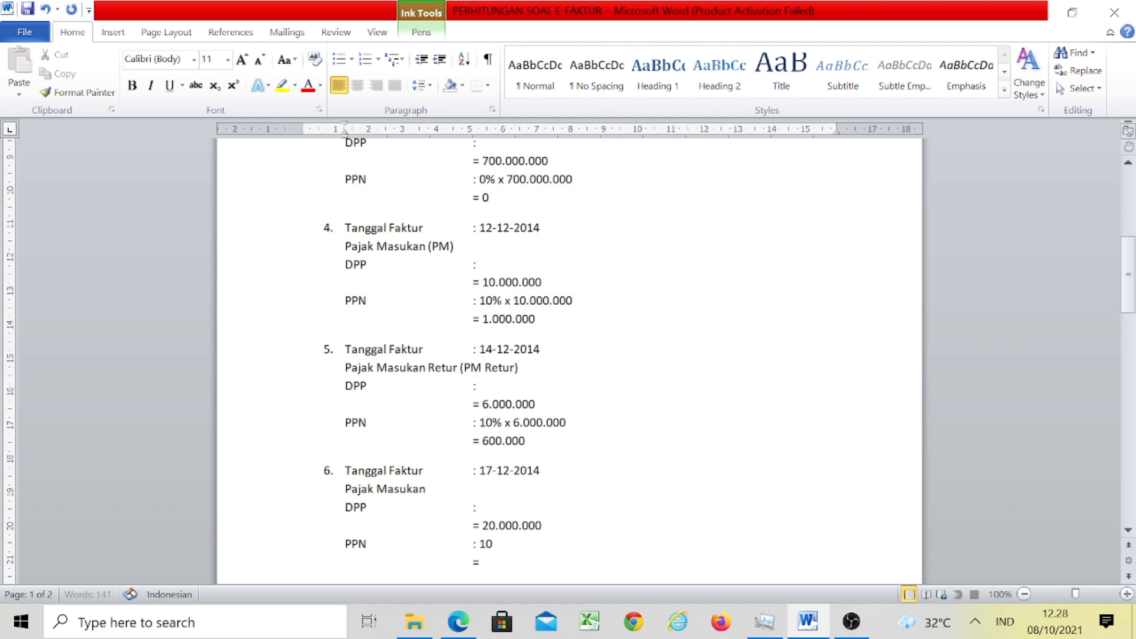
pyautogui.write('% x 20.000.000 =')
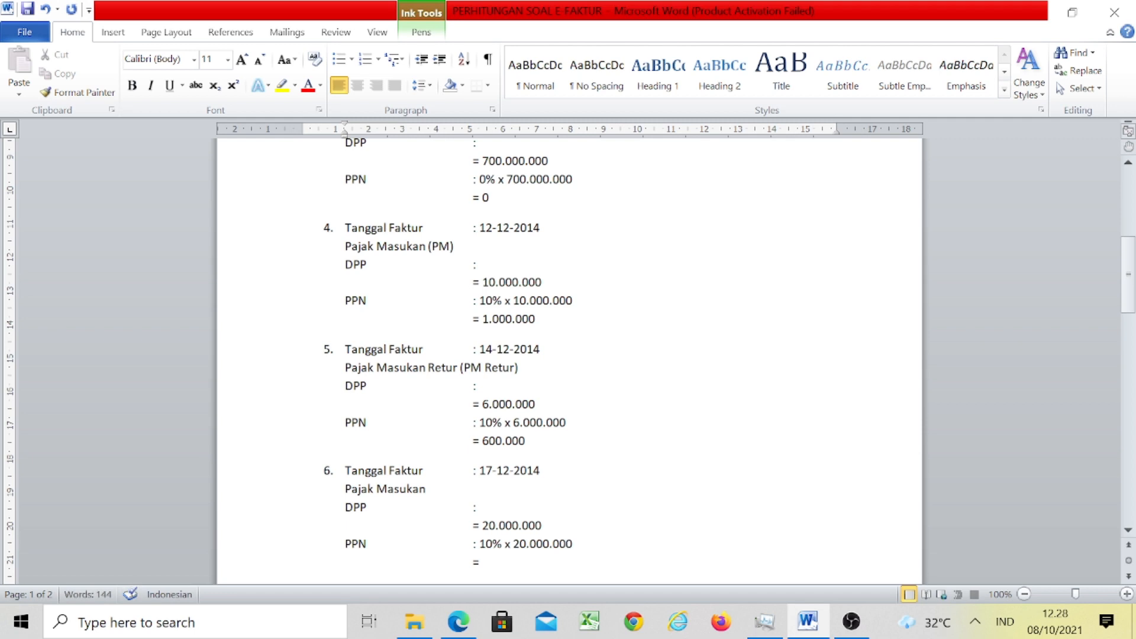
pyautogui.write(' 2.000.000')
# - Move on to item 7's Tanggal Faktur line on page 2 and save the document
pyautogui.press('Return')
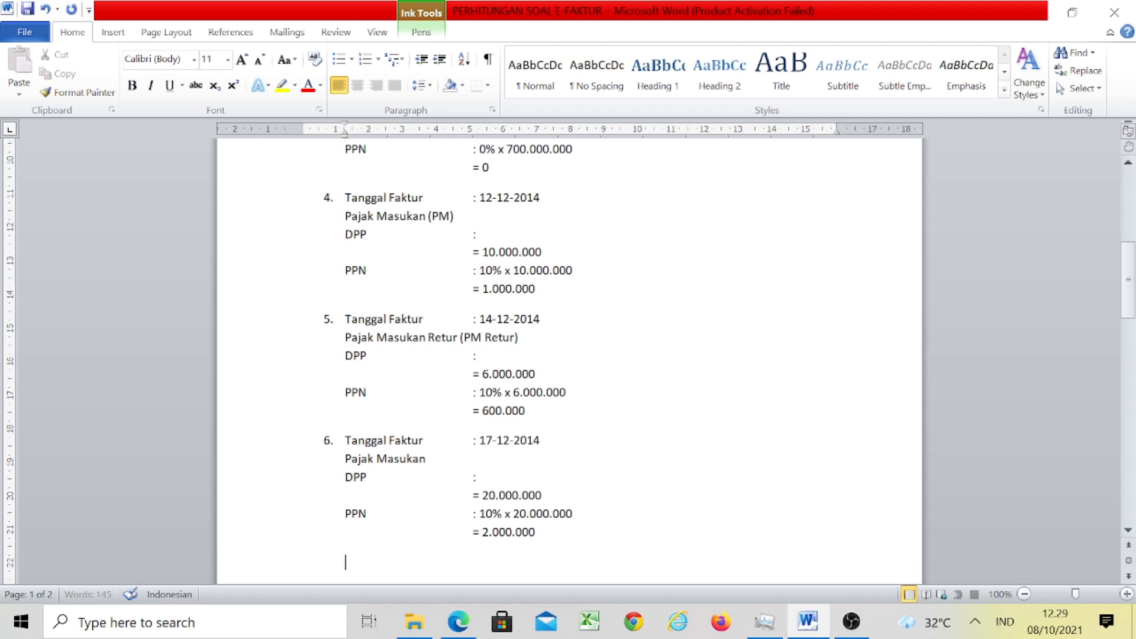
pyautogui.write('Tanggal Faktur\t: DPP\t: \t= PPN\t: \t=')
pyautogui.press('Up')
pyautogui.press('Up')
pyautogui.press('Up')
pyautogui.press('Up')
pyautogui.press('Up')
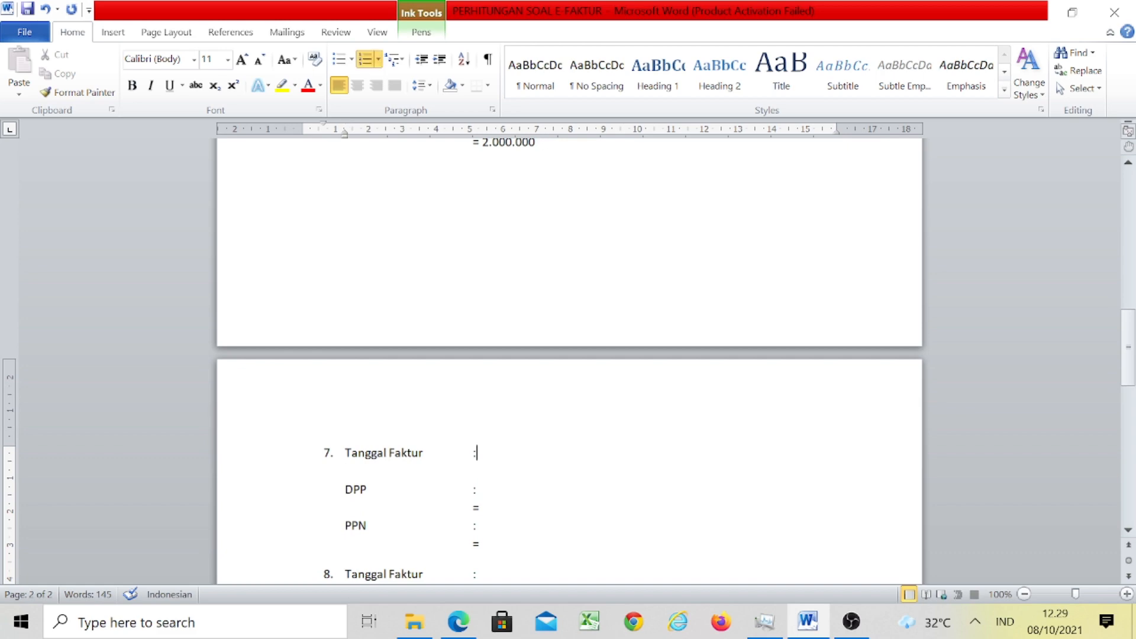
pyautogui.hotkey('ctrl', 's')
# - Consult transaction 7 in the Edge PDF, and enter 20-12-2014 as item 7's Tanggal Faktur in Word
pyautogui.hotkey('alt', 'Tab')
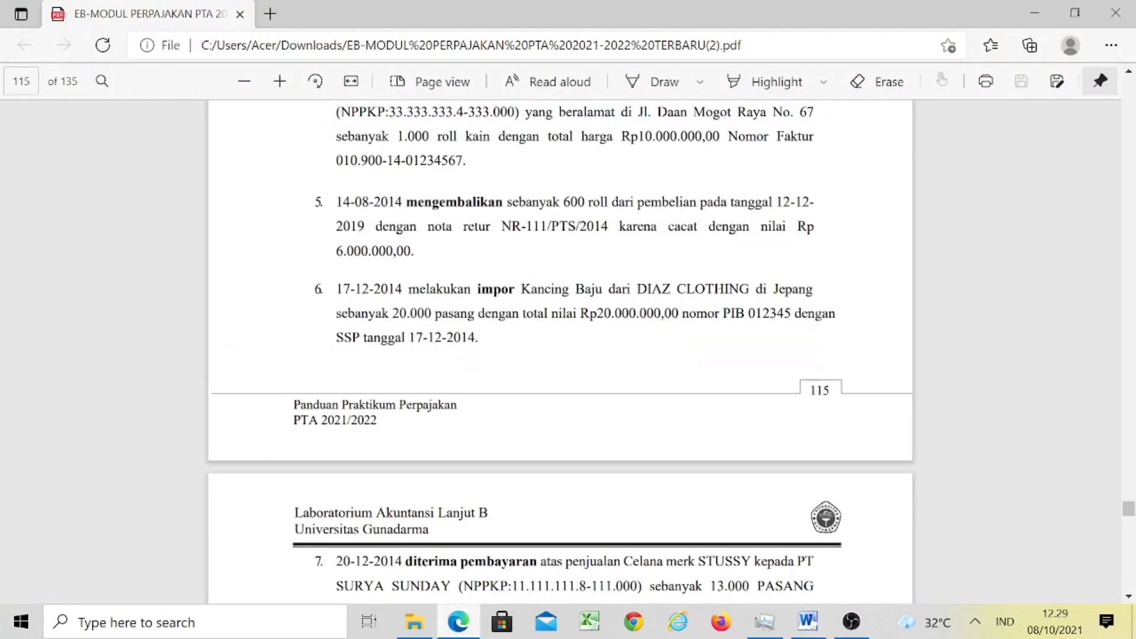
pyautogui.scroll(-5, 561, 349)
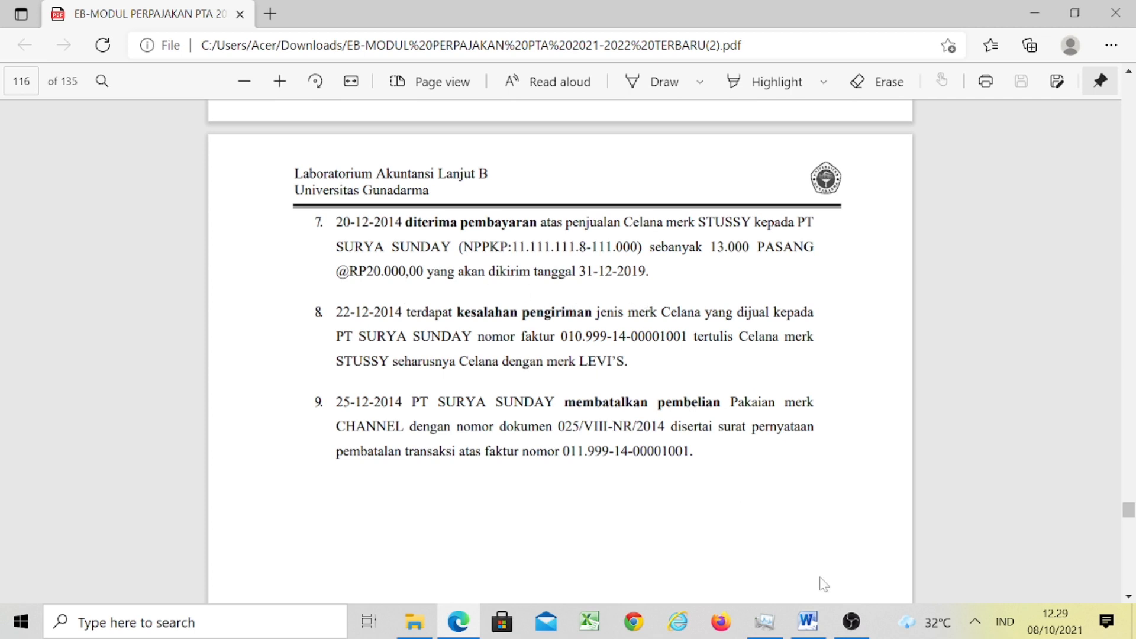
pyautogui.moveTo(806, 624)
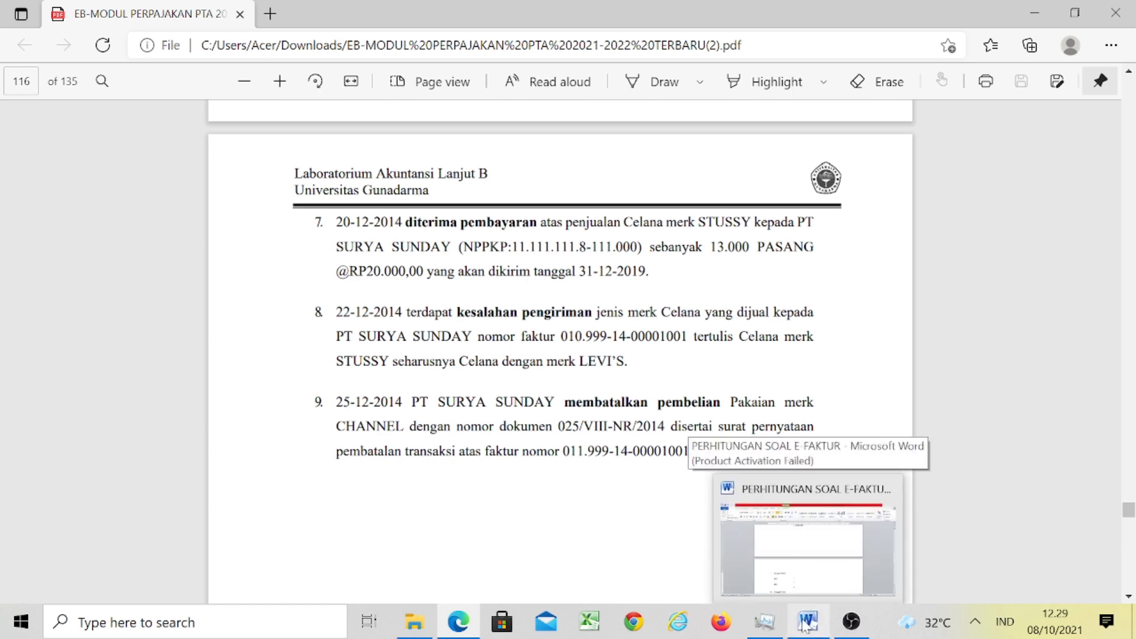
pyautogui.click(756, 587)
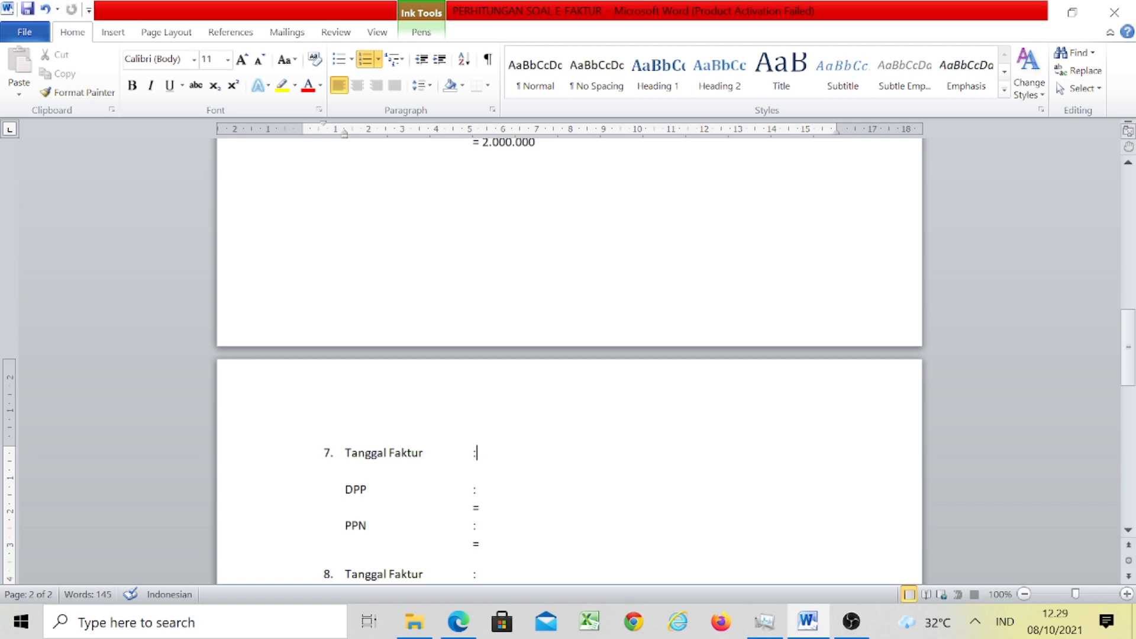
pyautogui.write('0-12-2014')
# - Enter item 7's DPP calculation as 13.000 x 20.000 = 260.000.000
pyautogui.click(477, 490)
pyautogui.write('13.')
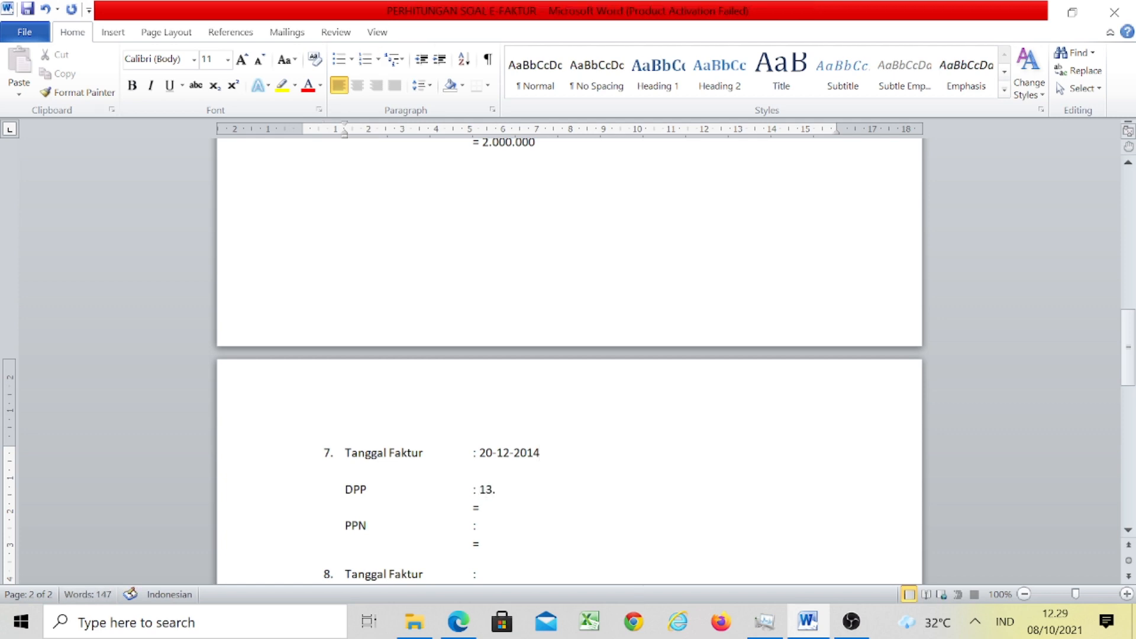
pyautogui.write('000 x 20.000')
pyautogui.press('Down')
pyautogui.write('260.000.000')
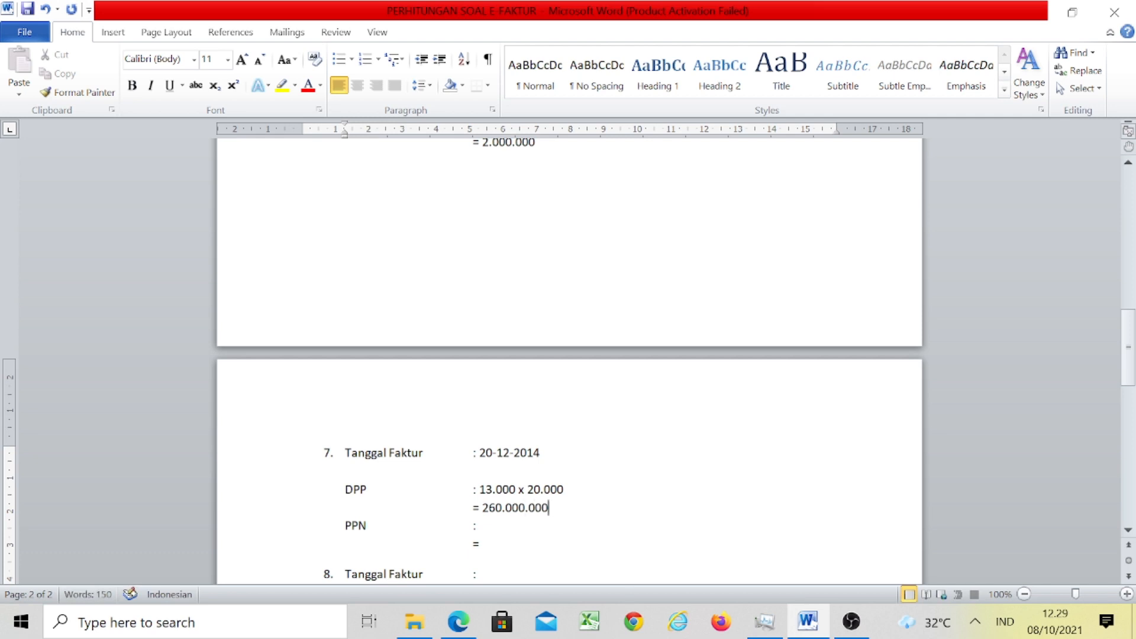
# - Enter item 7's PPN calculation as 10% x 260.000.000 = 26.000.000, and save the document
pyautogui.click(477, 526)
pyautogui.write('10% x 2')
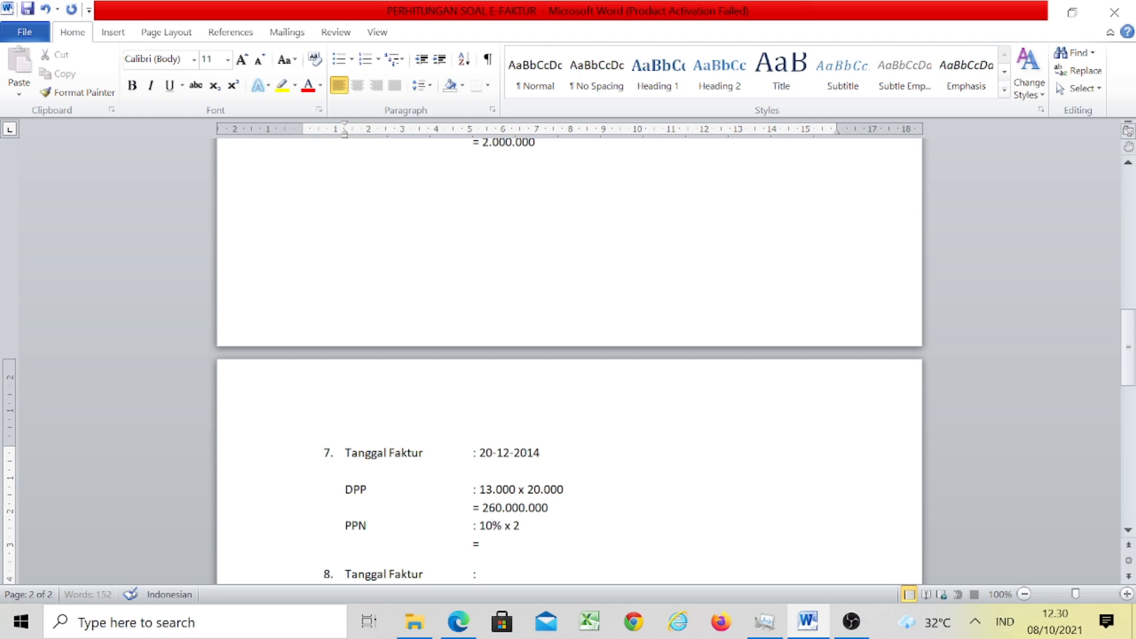
pyautogui.write('60.000.000')
pyautogui.click(480, 543)
pyautogui.write('26.')
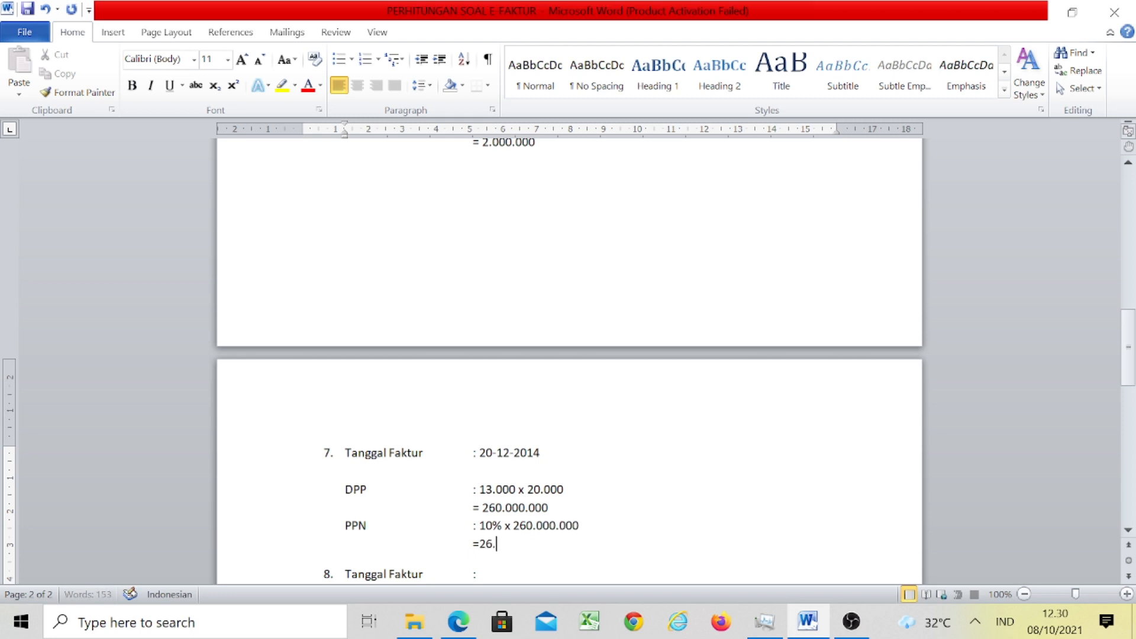
pyautogui.write('000.000')
pyautogui.click(477, 574)
pyautogui.scroll(-2, 568, 354)
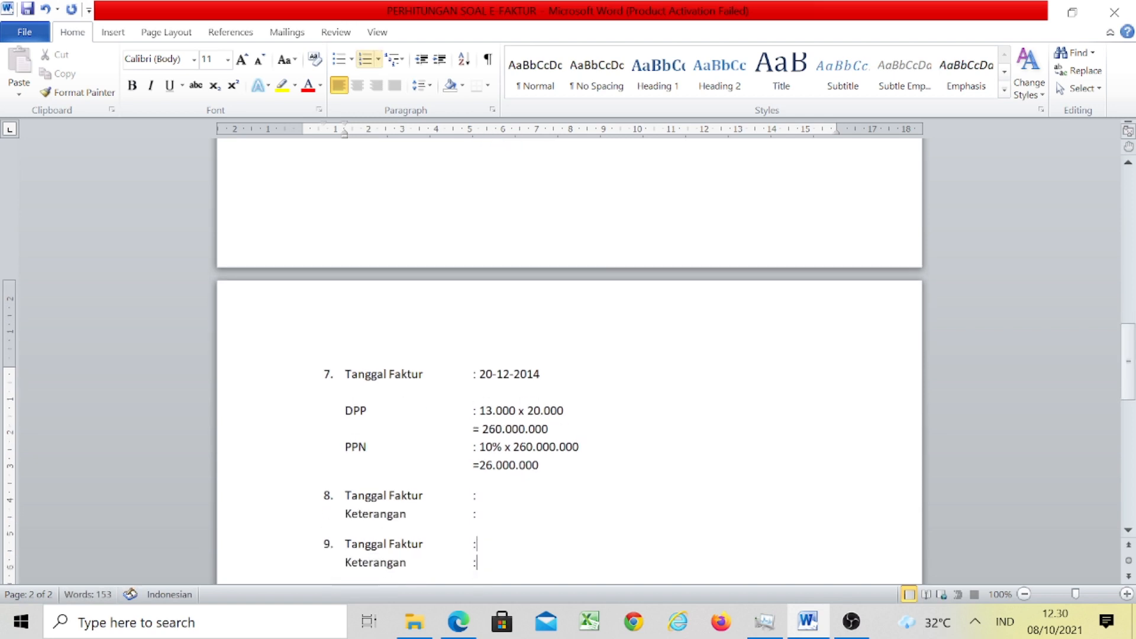
pyautogui.hotkey('ctrl', 's')
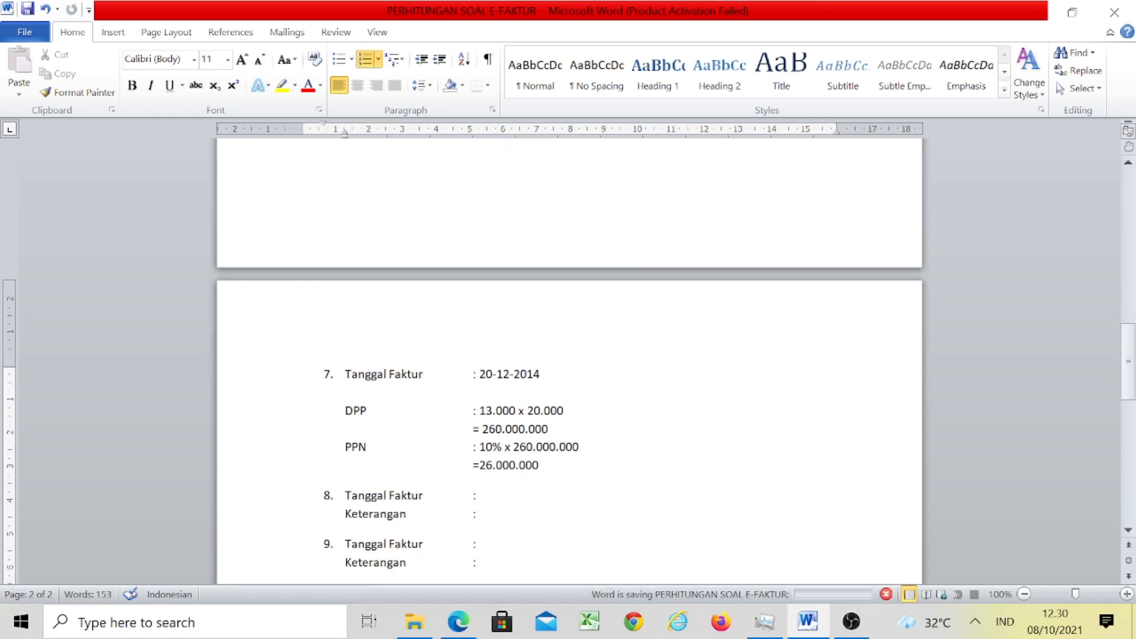
# - Consult transaction 8 in the Edge PDF, and fill item 8 in Word with Tanggal Faktur 22-12-2014 and Keterangan "Pergantian Nama"
pyautogui.click(458, 621)
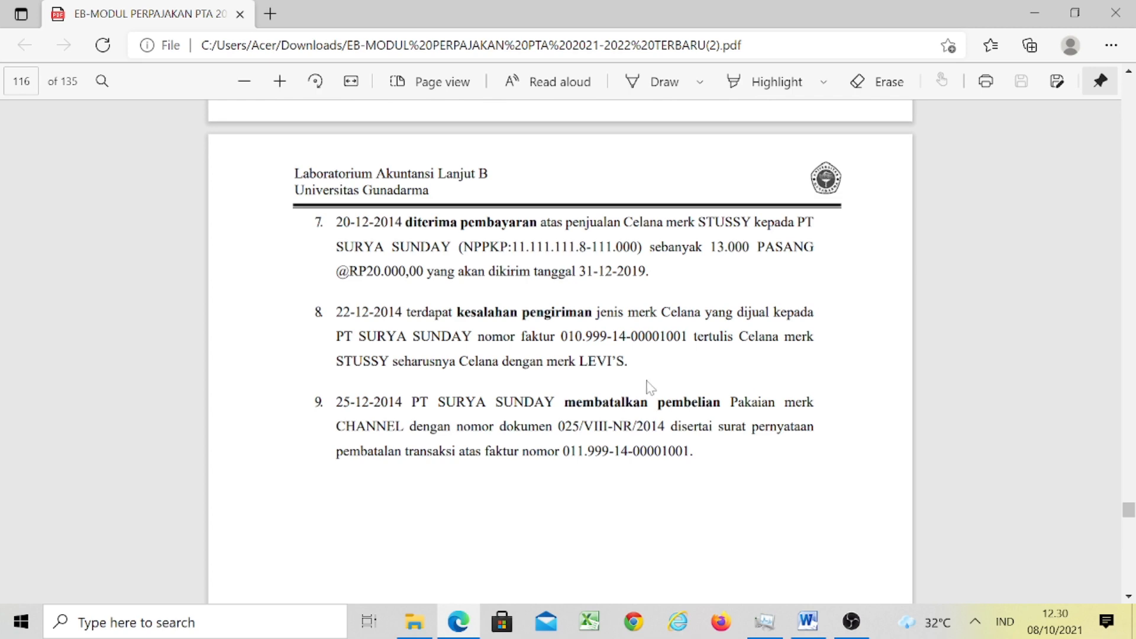
pyautogui.click(807, 622)
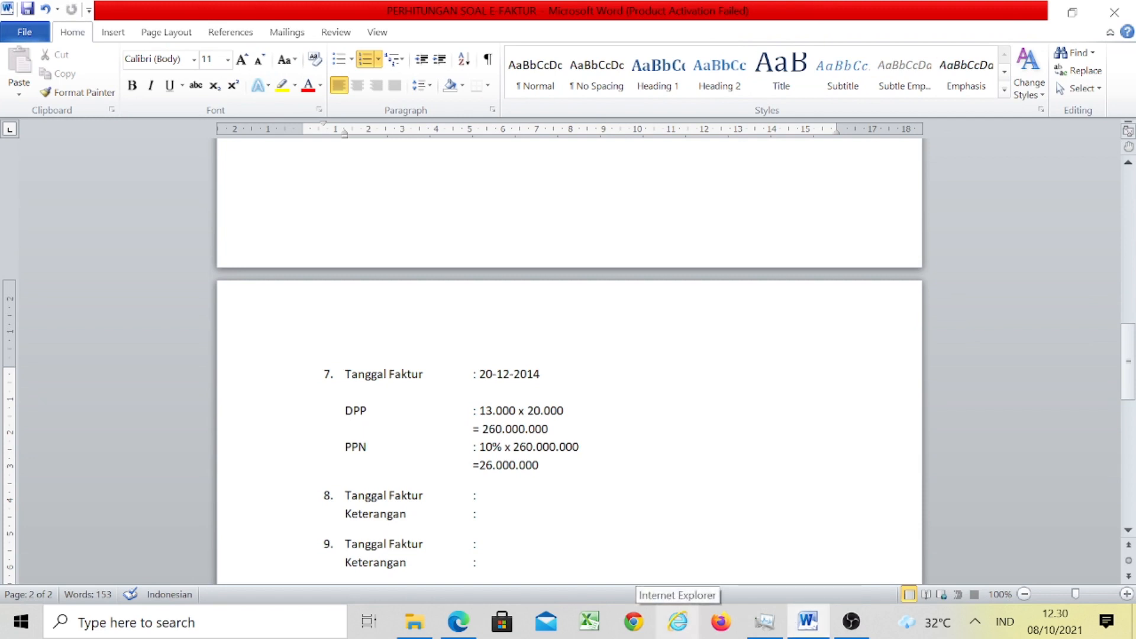
pyautogui.hotkey('ctrl', 'z')
pyautogui.write('22-12-2014')
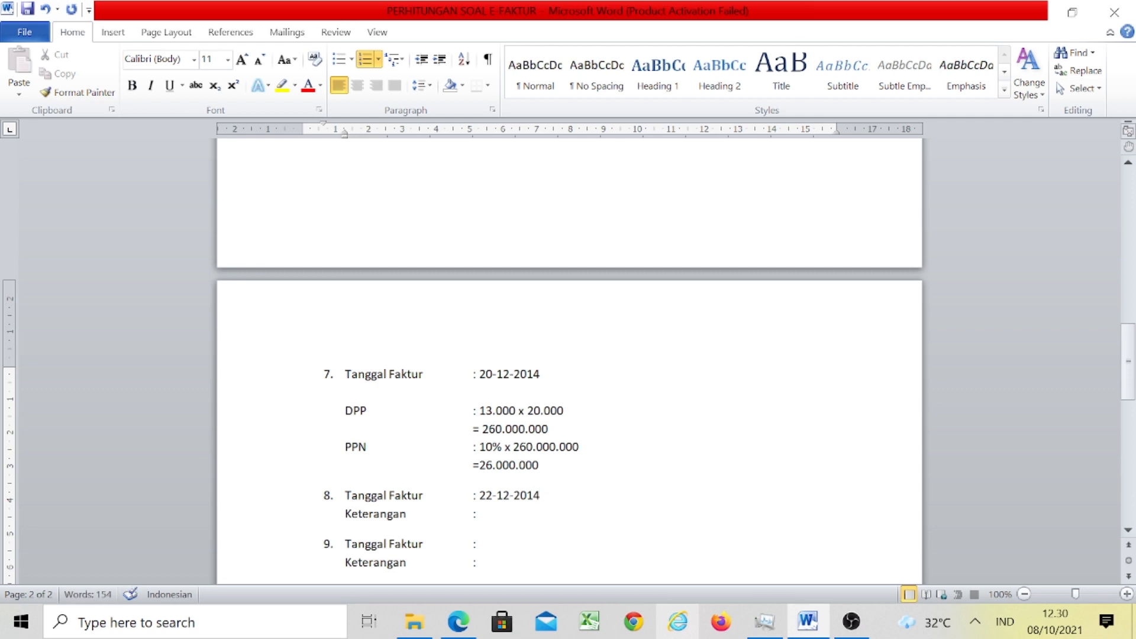
pyautogui.press('Down')
pyautogui.write('Perganti')
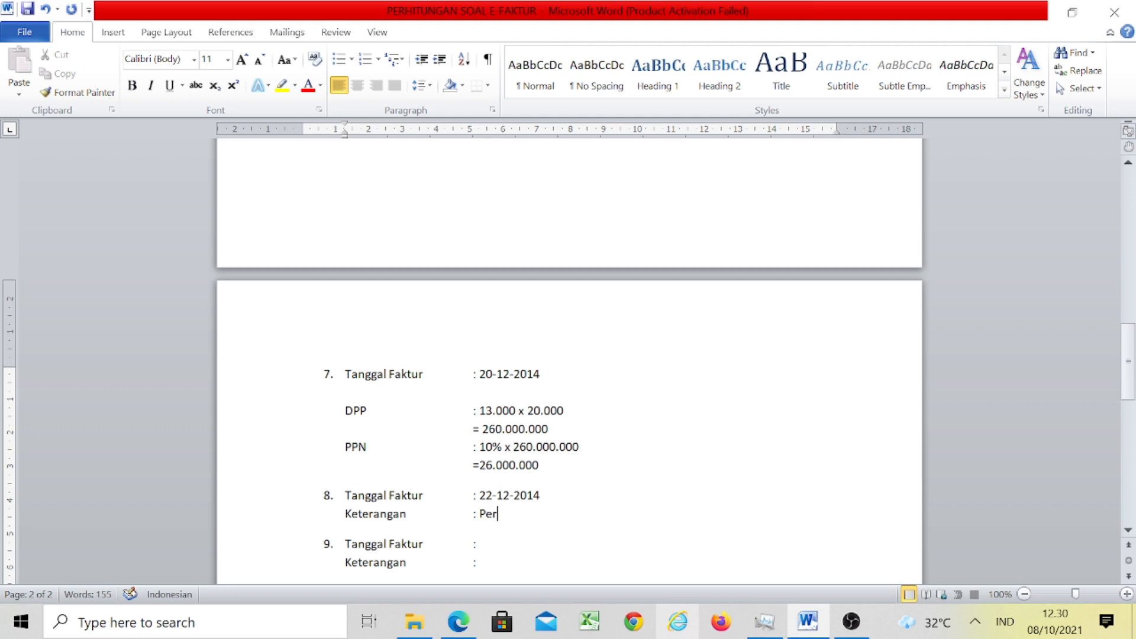
pyautogui.write('an Nama')
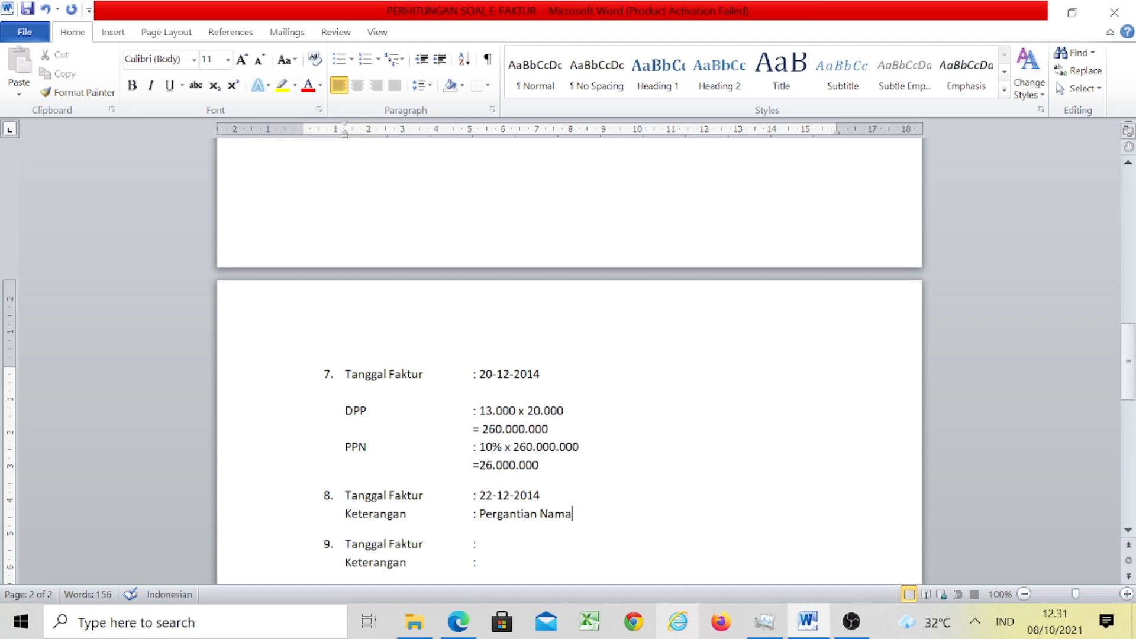
# - Consult transaction 9 in the Edge PDF, and enter 25-12-2014 as item 9's Tanggal Faktur in Word
pyautogui.press('Down')
pyautogui.press('Down')
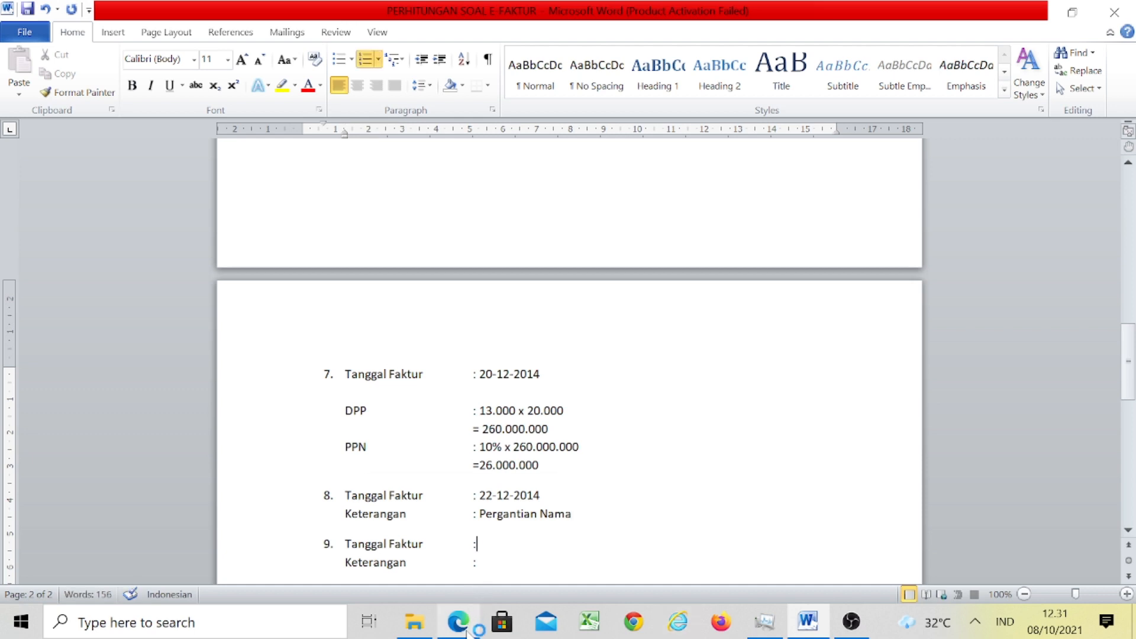
pyautogui.click(466, 631)
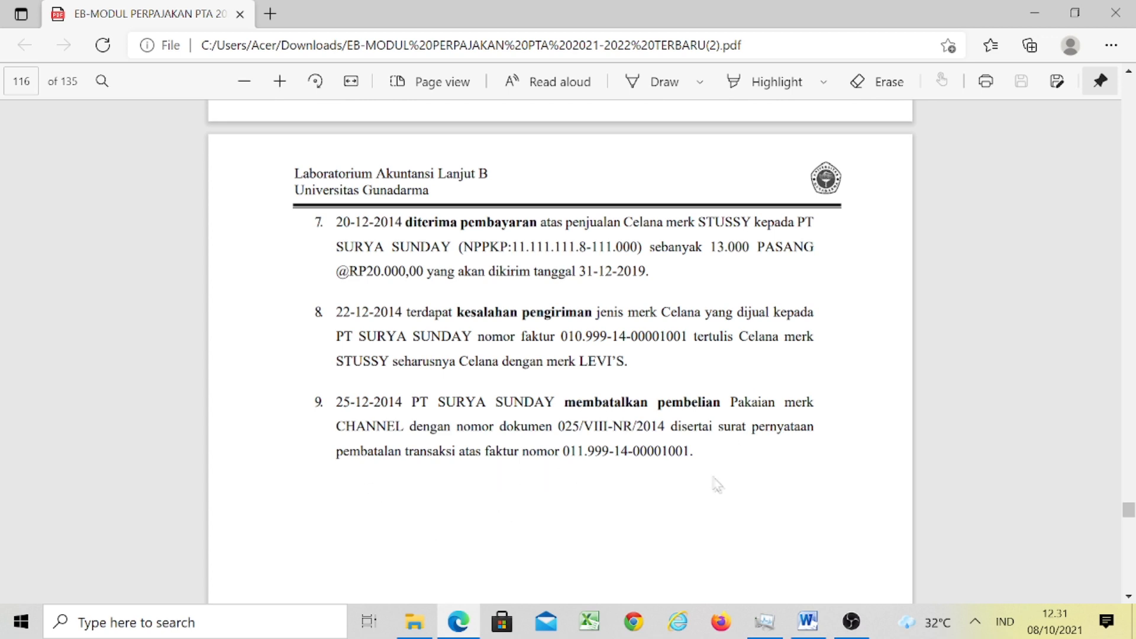
pyautogui.click(815, 621)
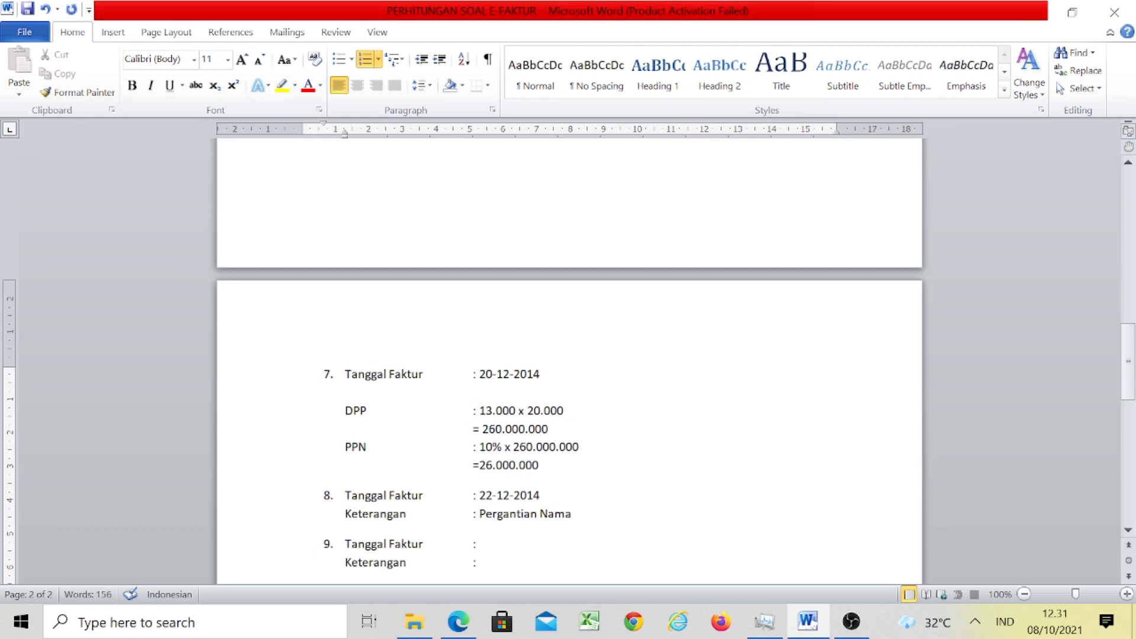
pyautogui.write('25-12-2014')
# - Enter "Pembatalan Pembelian" as item 9's Keterangan and save the document
pyautogui.click(478, 562)
pyautogui.write('Pembatalan Pembelian')
pyautogui.hotkey('ctrl', 's')
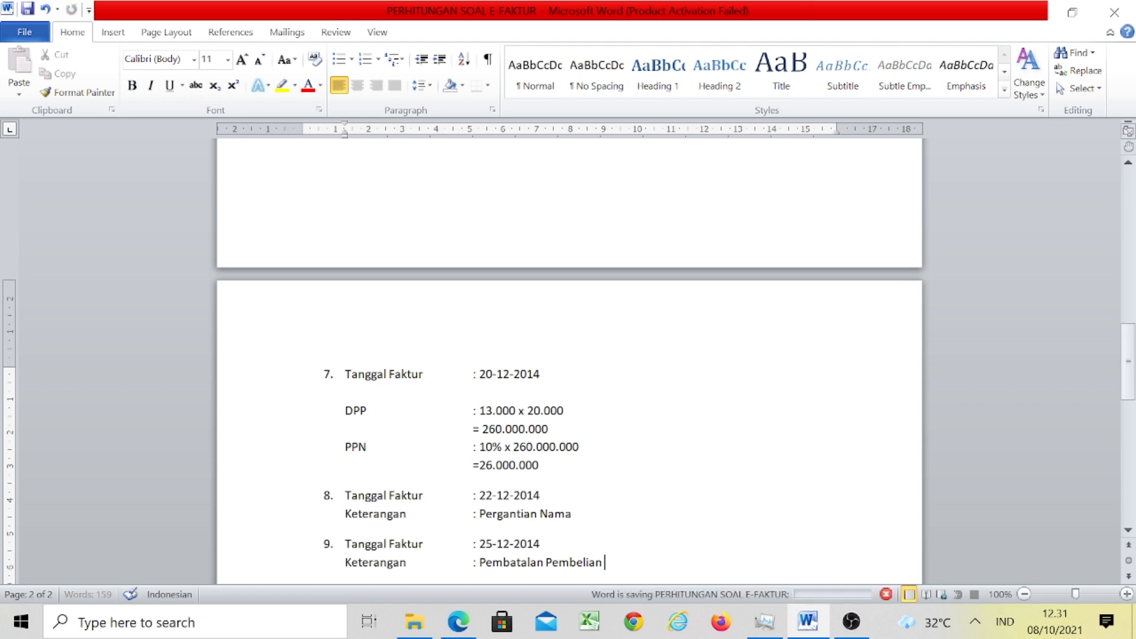